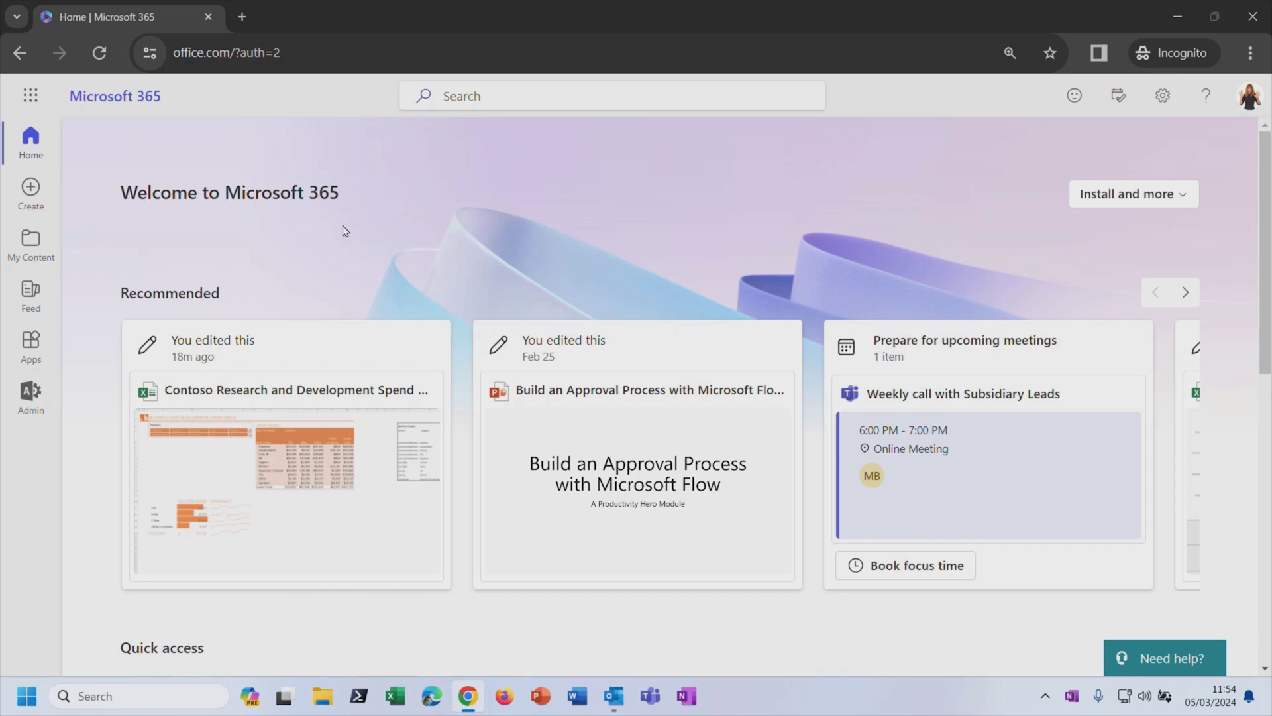
# Step: Open Outlook mail from the app launcher, then return to the Microsoft 365 home page with the app list showing
pyautogui.click(31, 95)
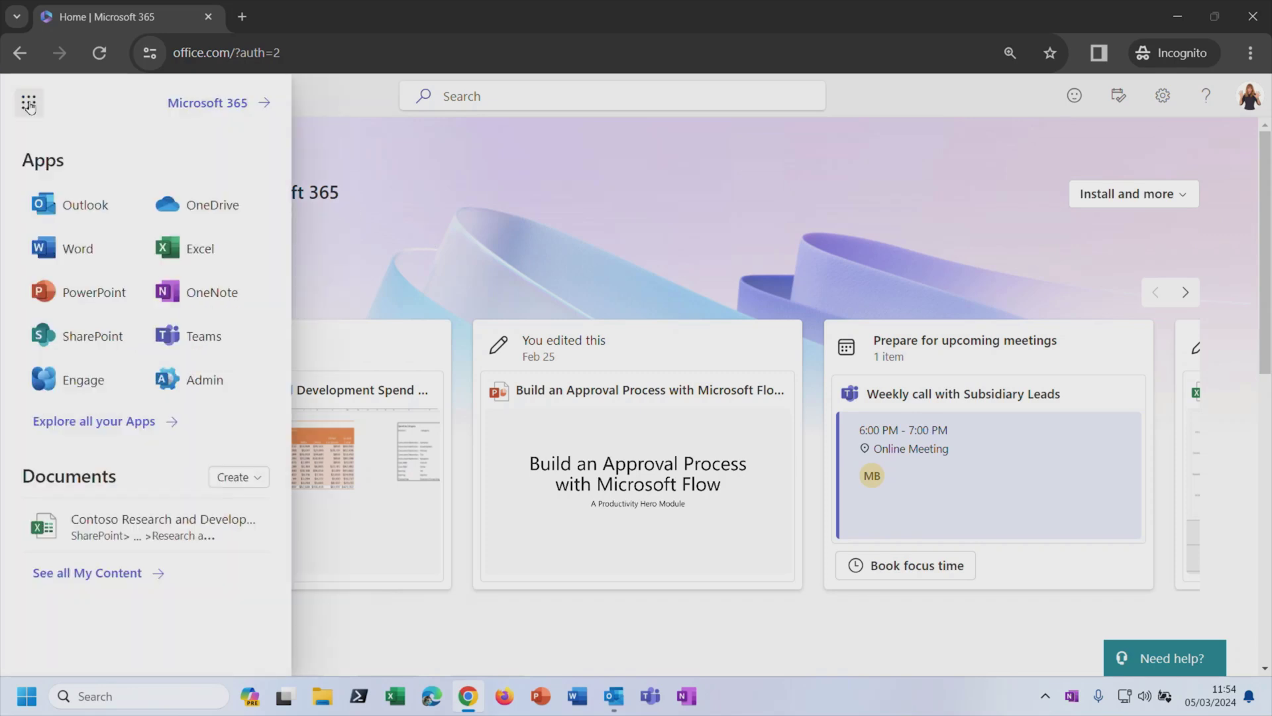
pyautogui.click(72, 205)
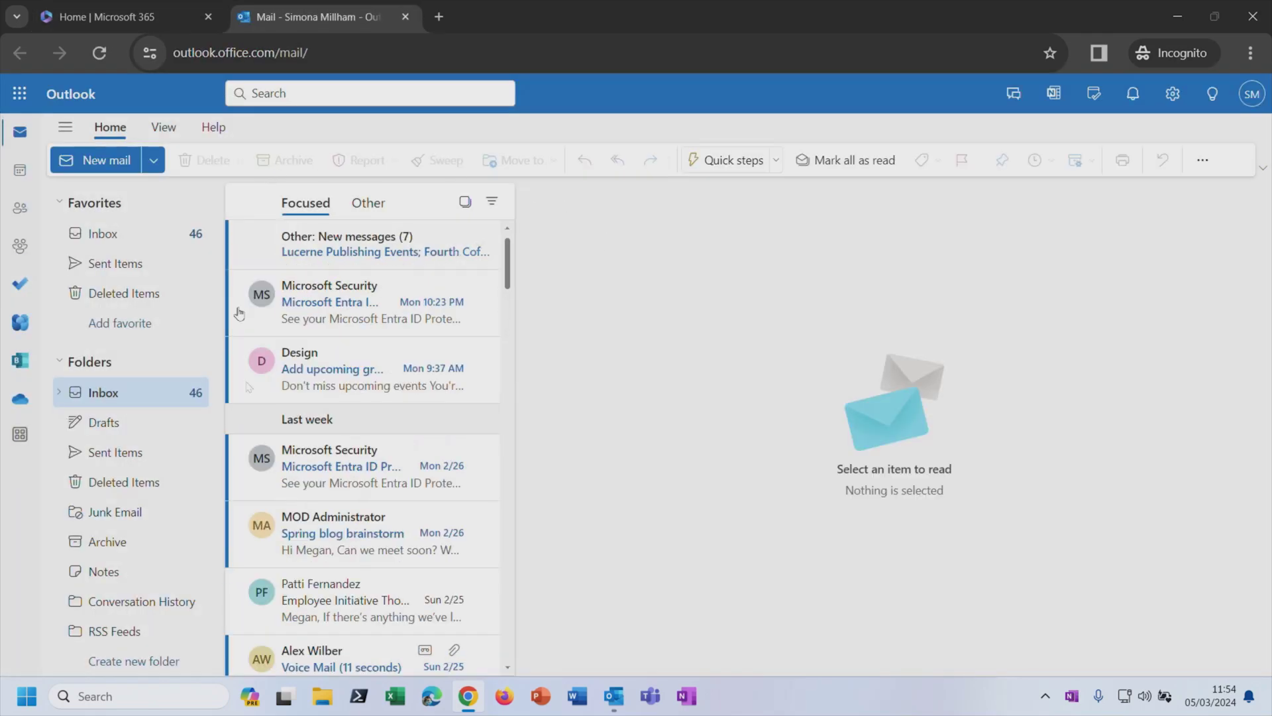
pyautogui.click(21, 94)
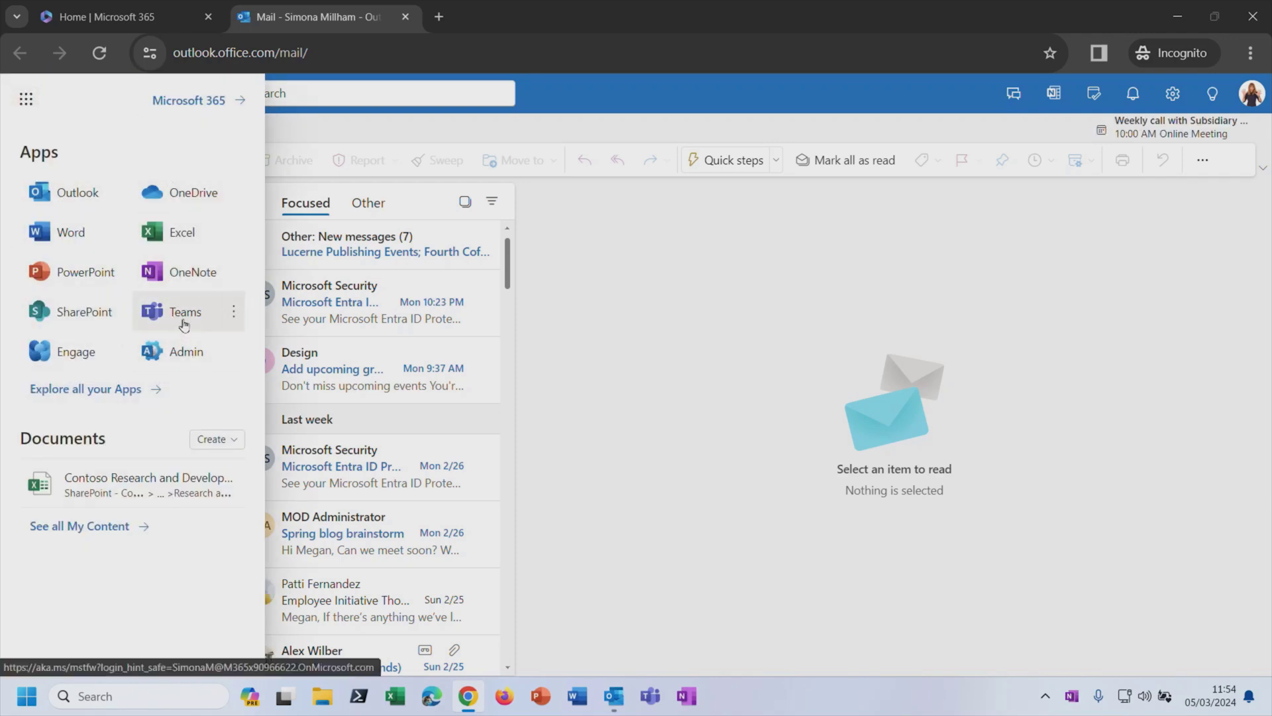
pyautogui.click(160, 17)
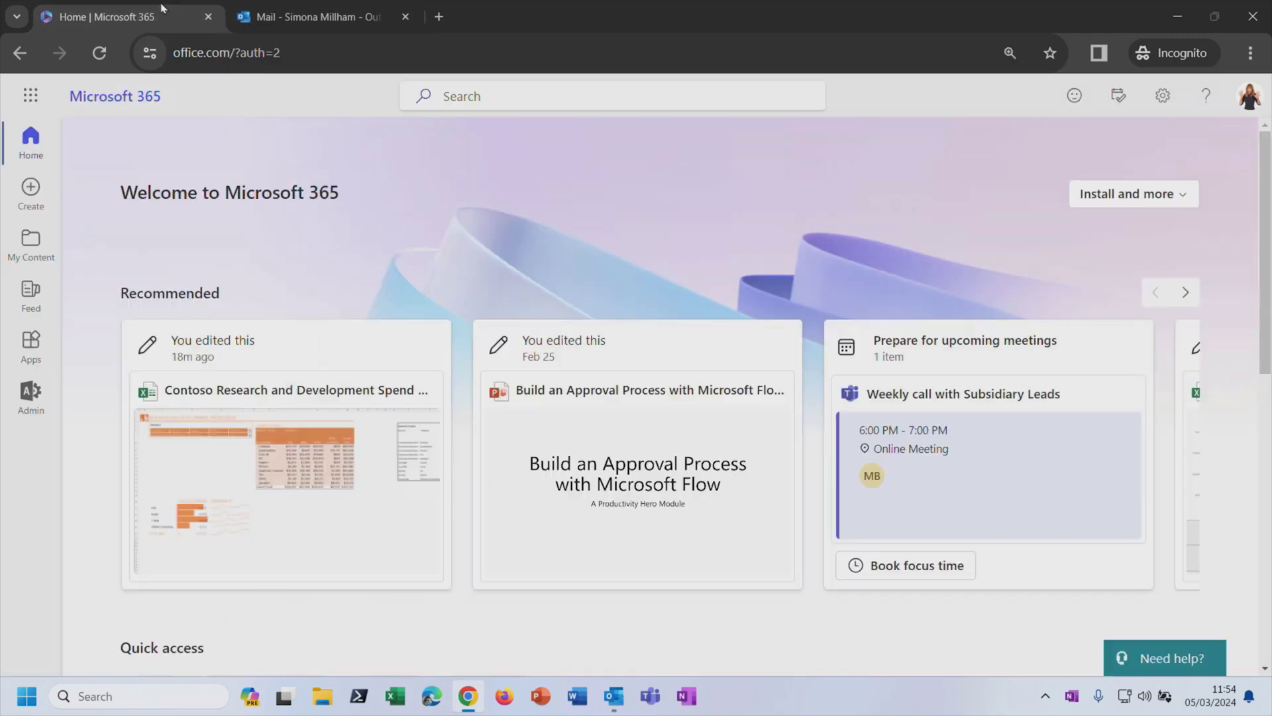
pyautogui.click(30, 94)
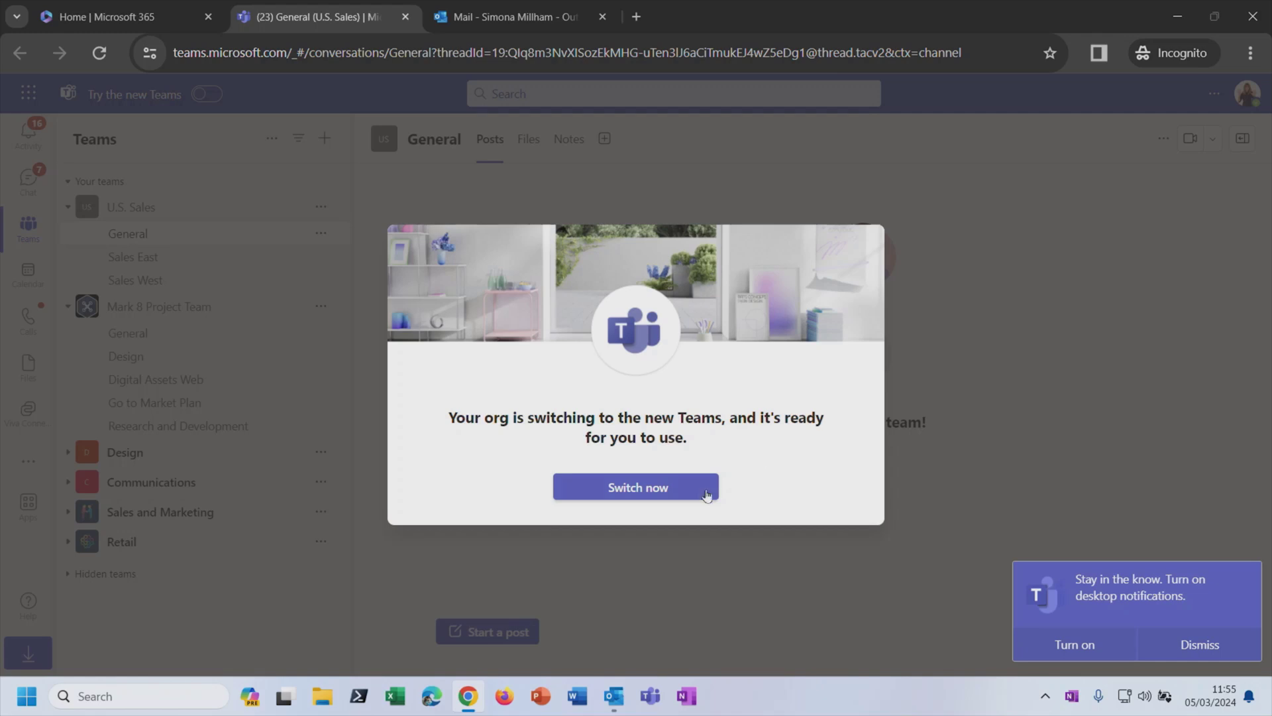
# Step: Switch to the new Teams on the web, then launch the Teams desktop app
pyautogui.click(684, 494)
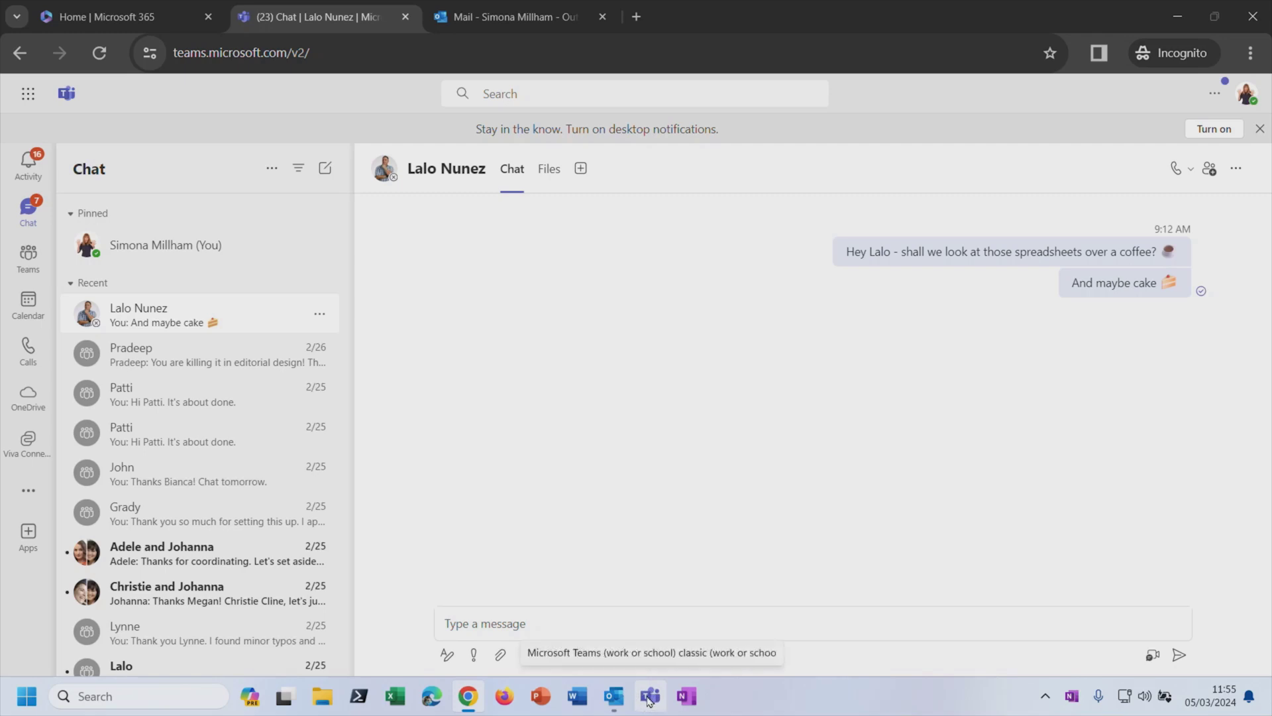
pyautogui.click(649, 699)
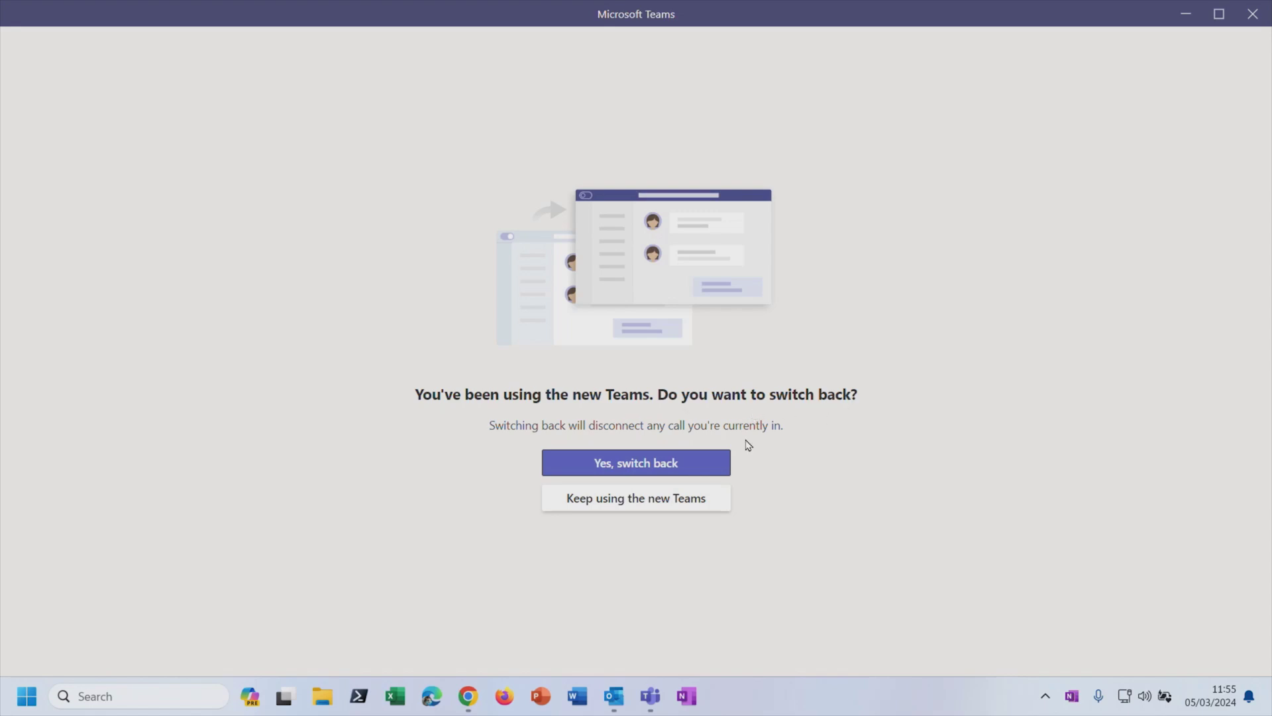
# Step: Keep using the new Teams in the desktop app and dismiss the Teams mobile app prompt
pyautogui.click(719, 504)
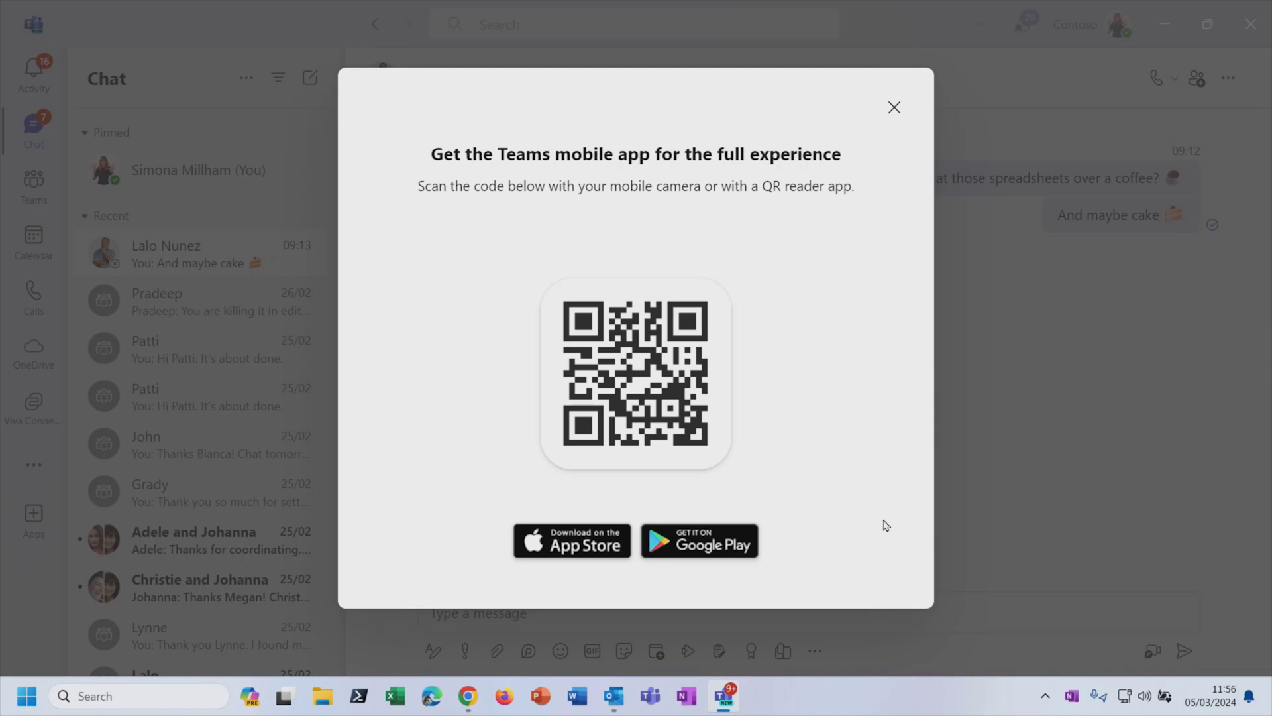
pyautogui.click(895, 107)
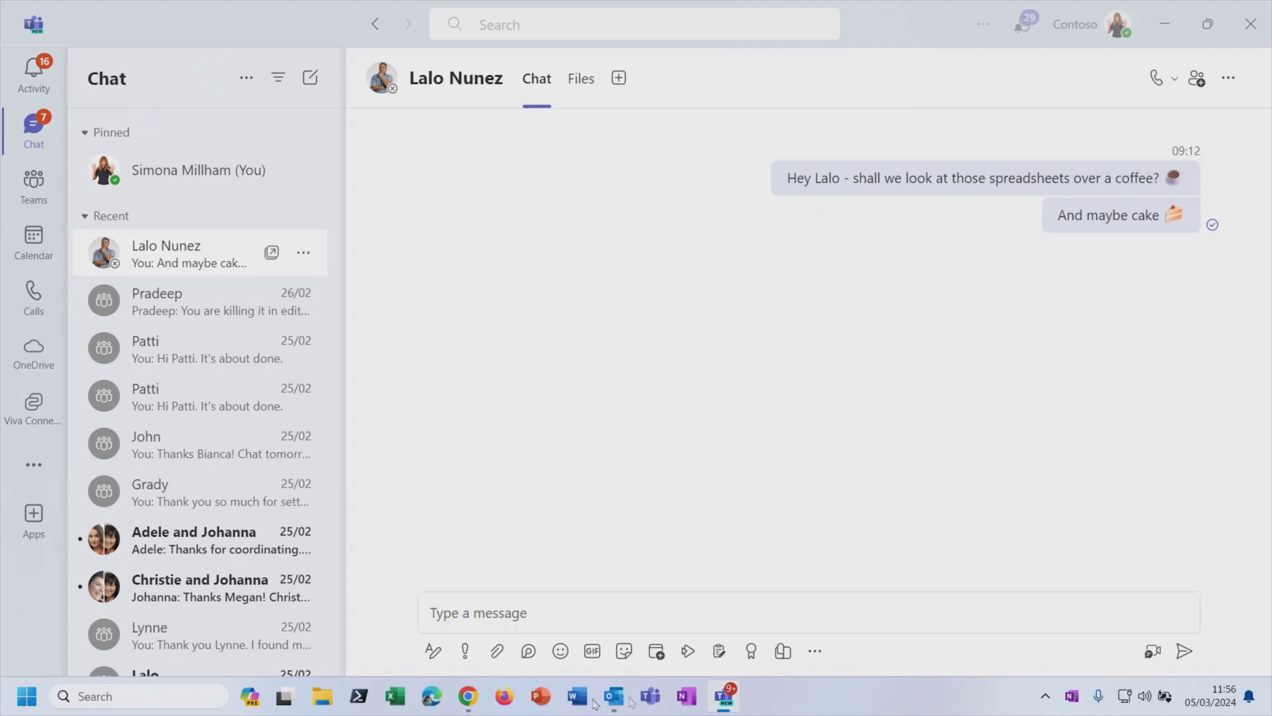
# Step: Bring the Teams web app full screen and show the U.S. Sales team's Sales West channel
pyautogui.click(468, 696)
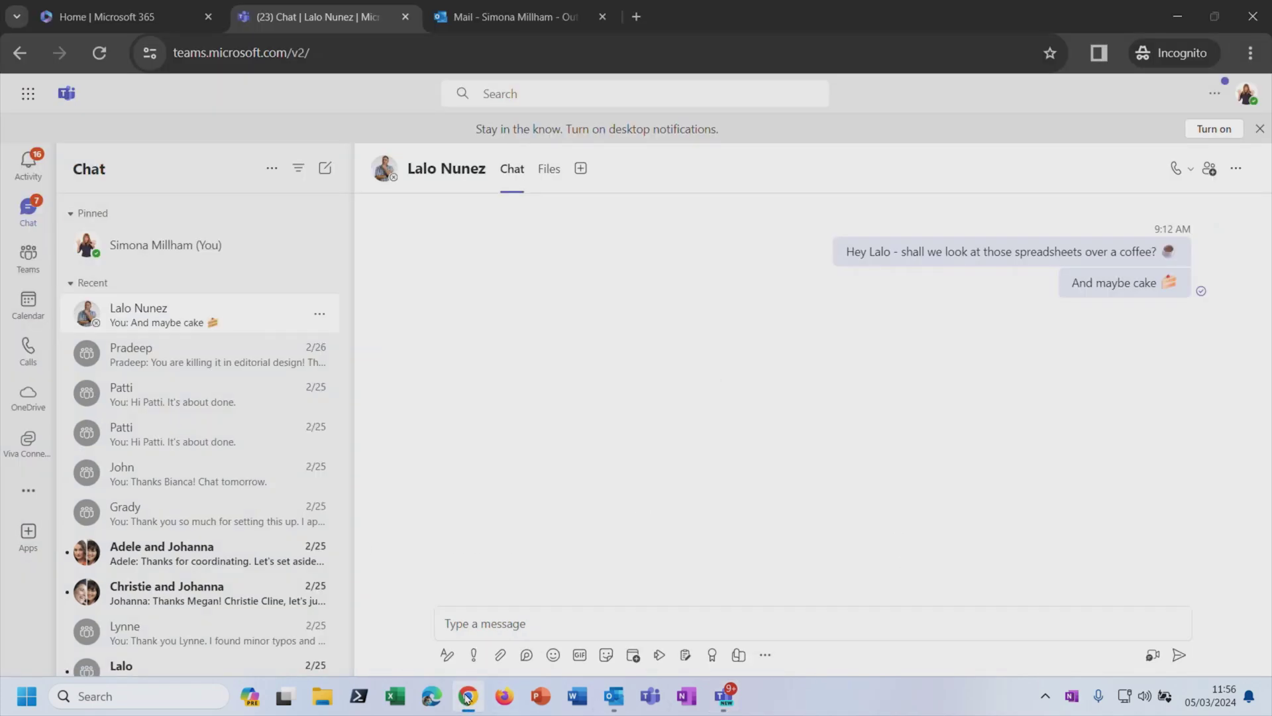
pyautogui.press('F11')
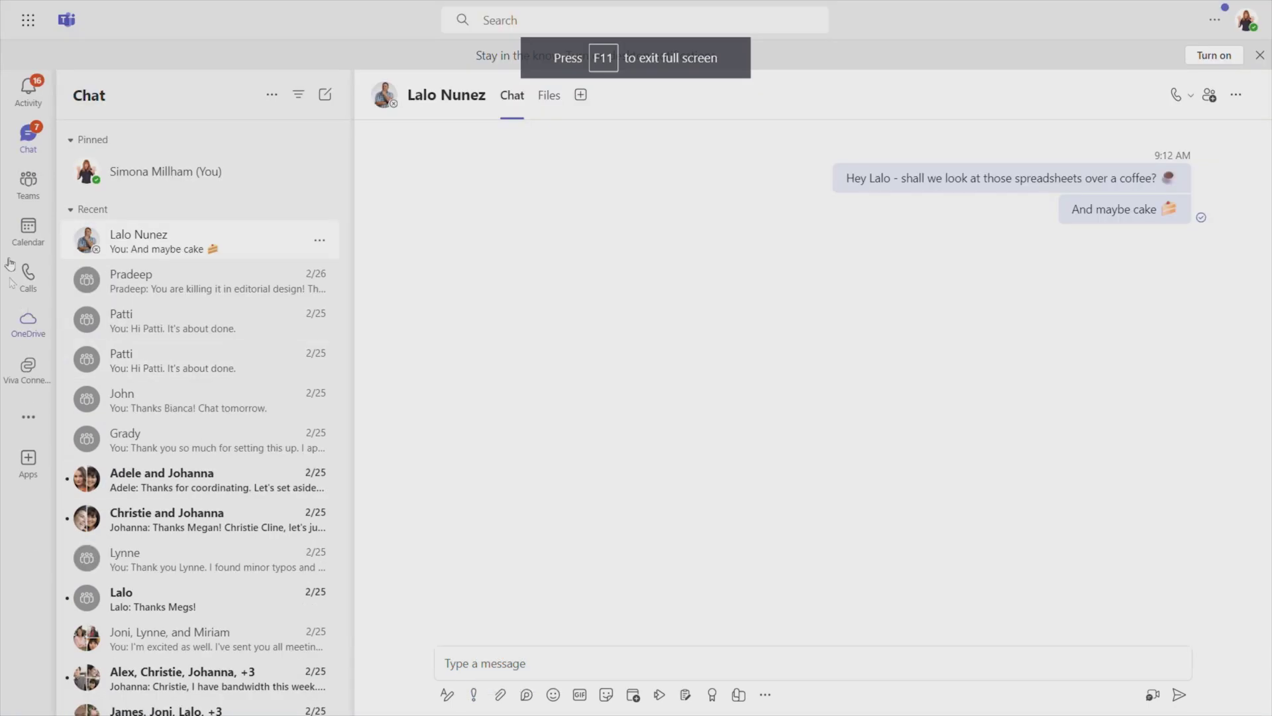
pyautogui.click(29, 182)
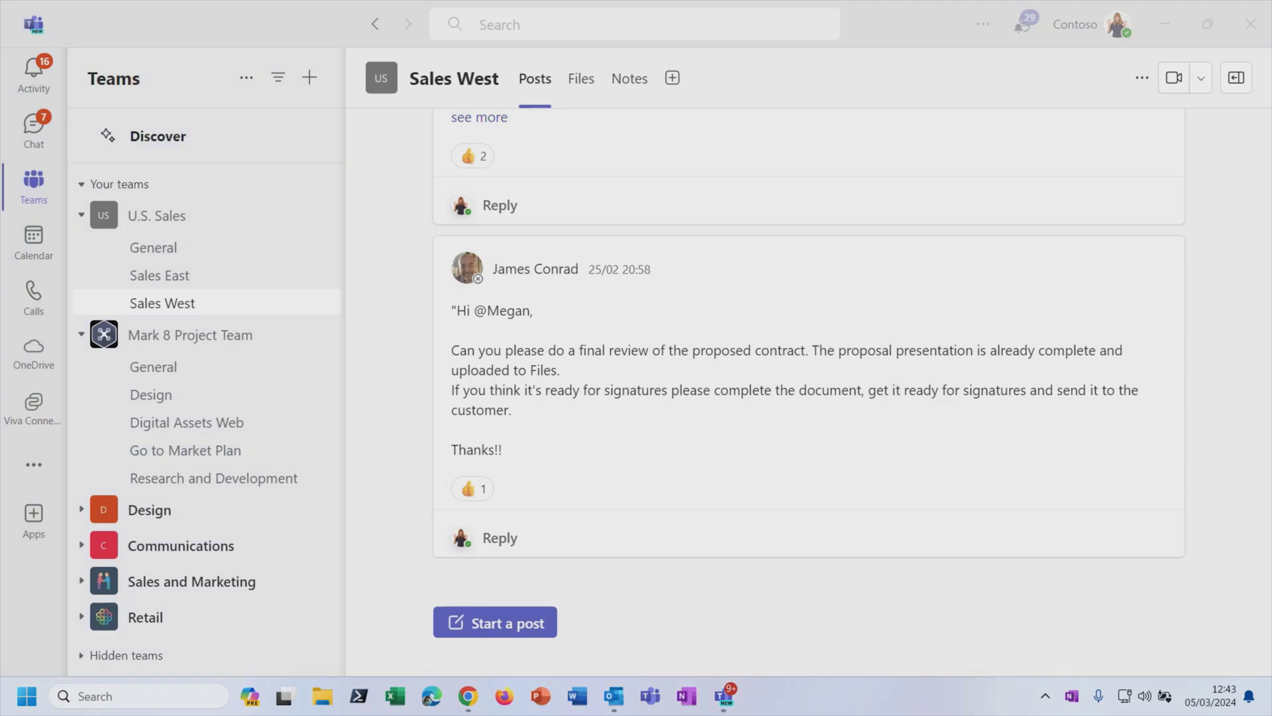
pyautogui.click(905, 616)
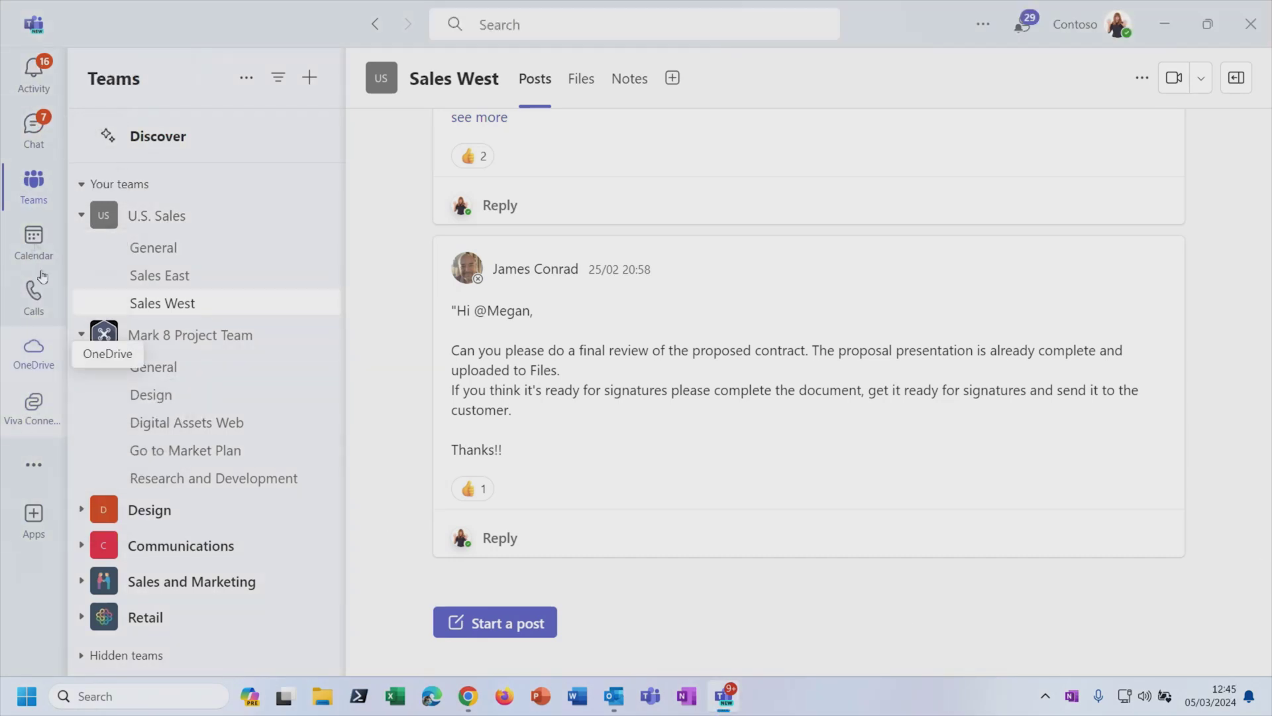
pyautogui.click(32, 133)
pyautogui.click(33, 238)
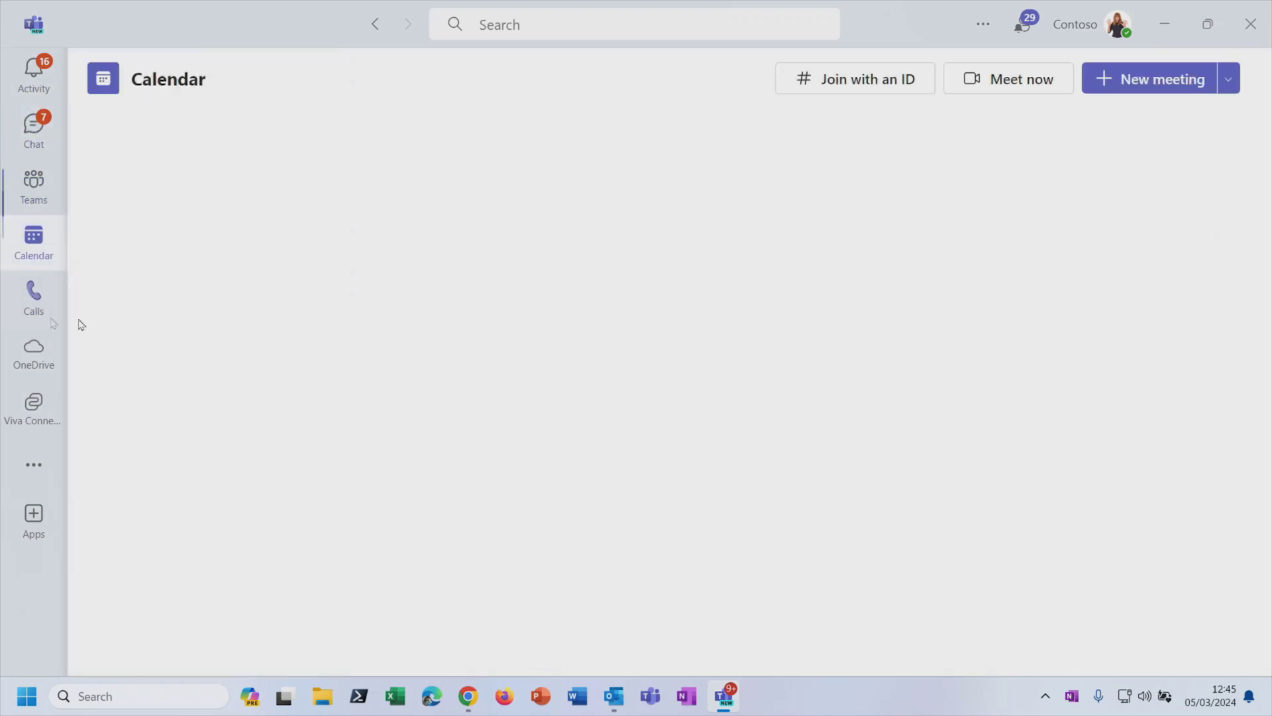
pyautogui.click(41, 301)
pyautogui.hotkey('ctrl', '3')
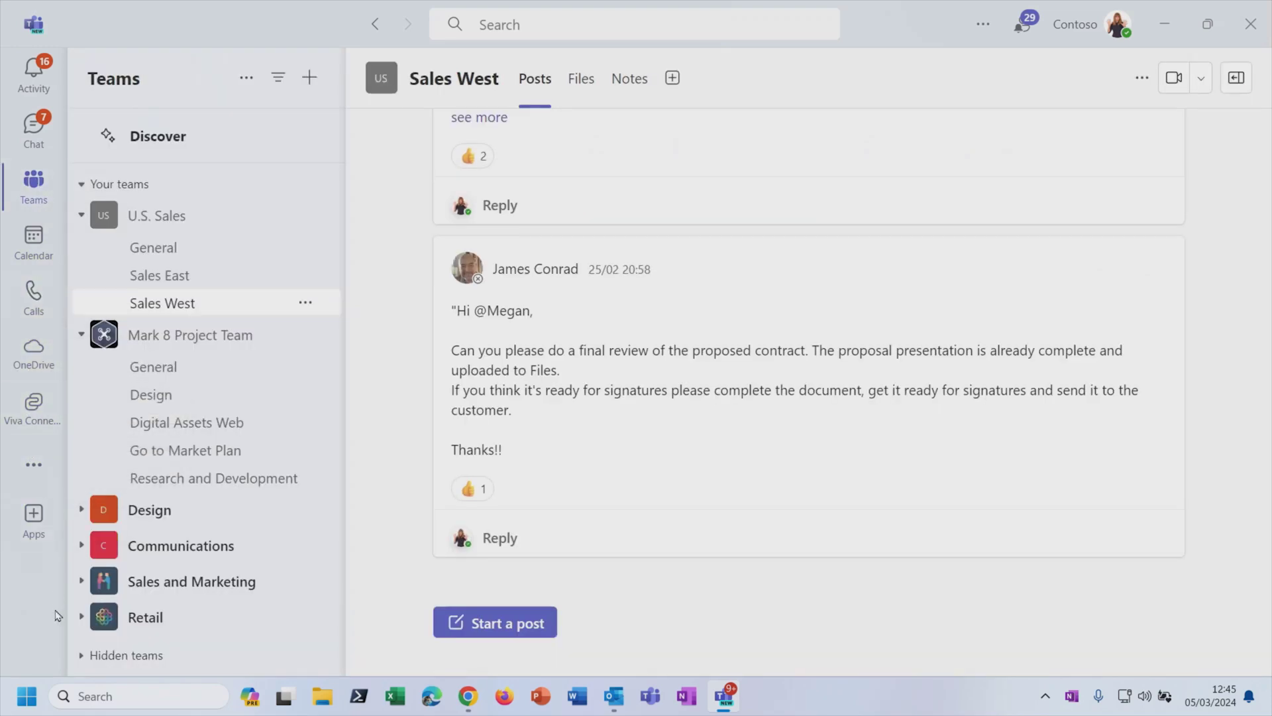
pyautogui.click(34, 520)
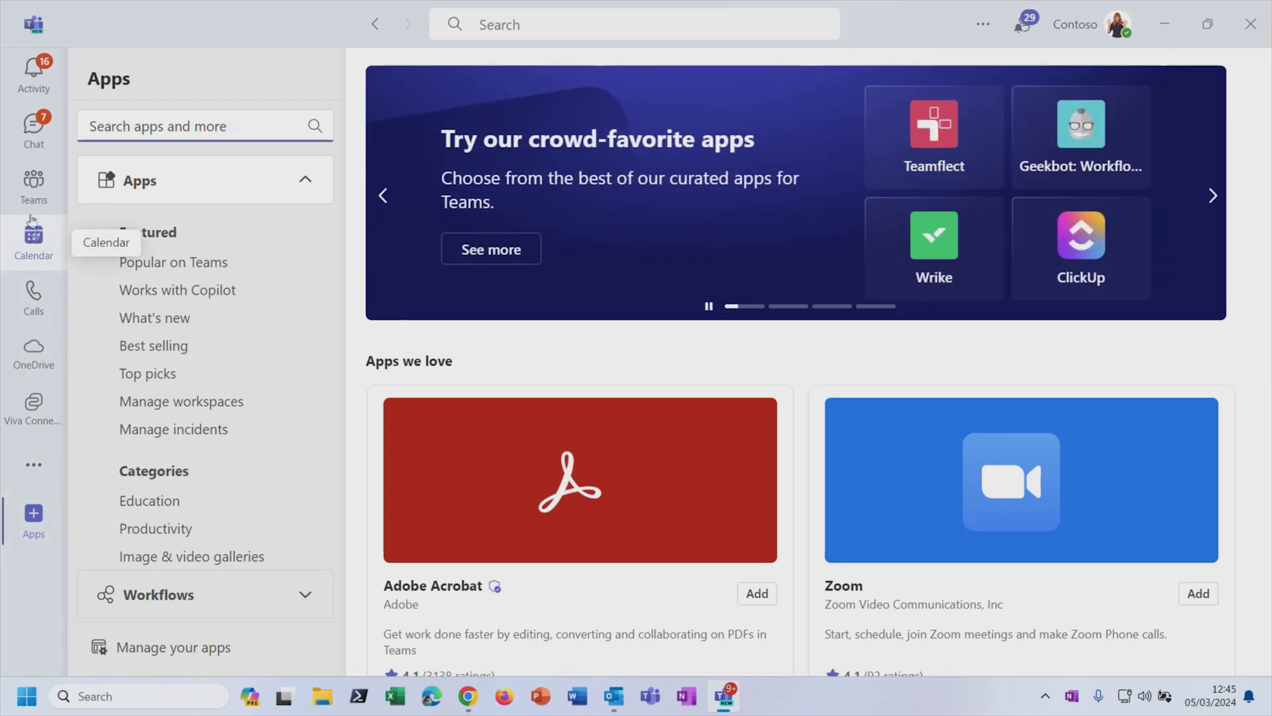
pyautogui.click(29, 189)
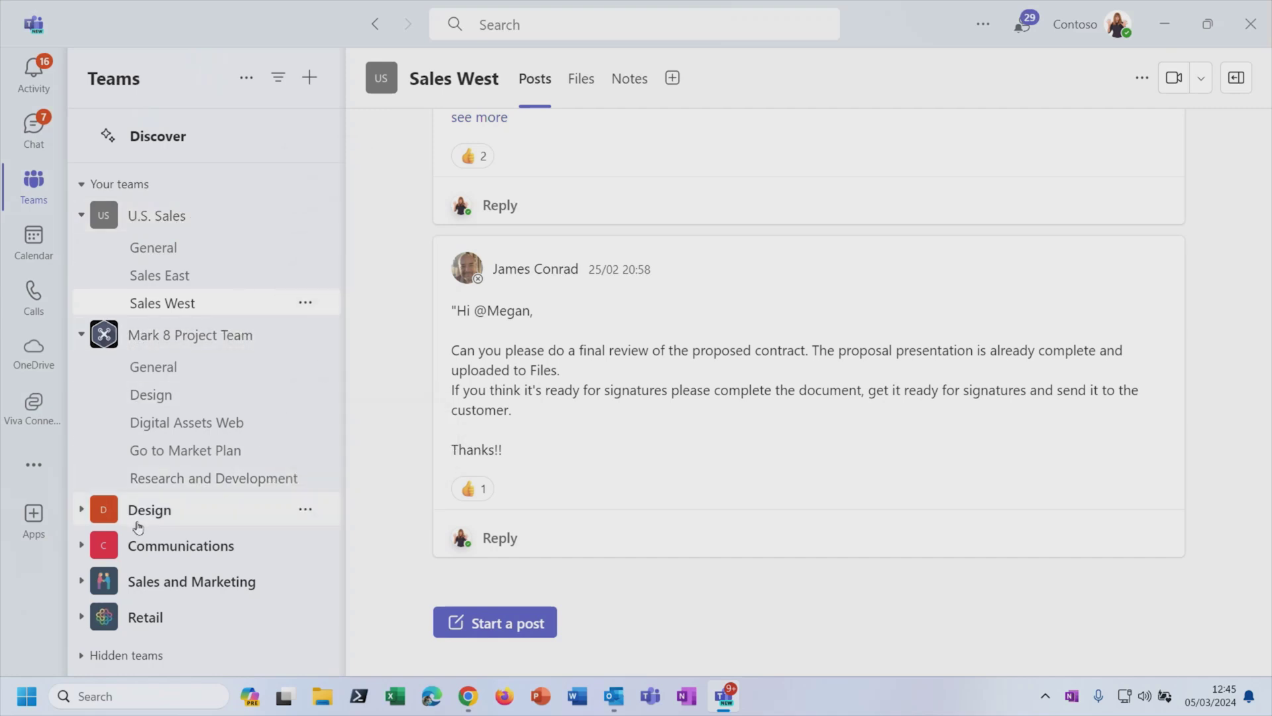
pyautogui.click(81, 336)
pyautogui.click(82, 336)
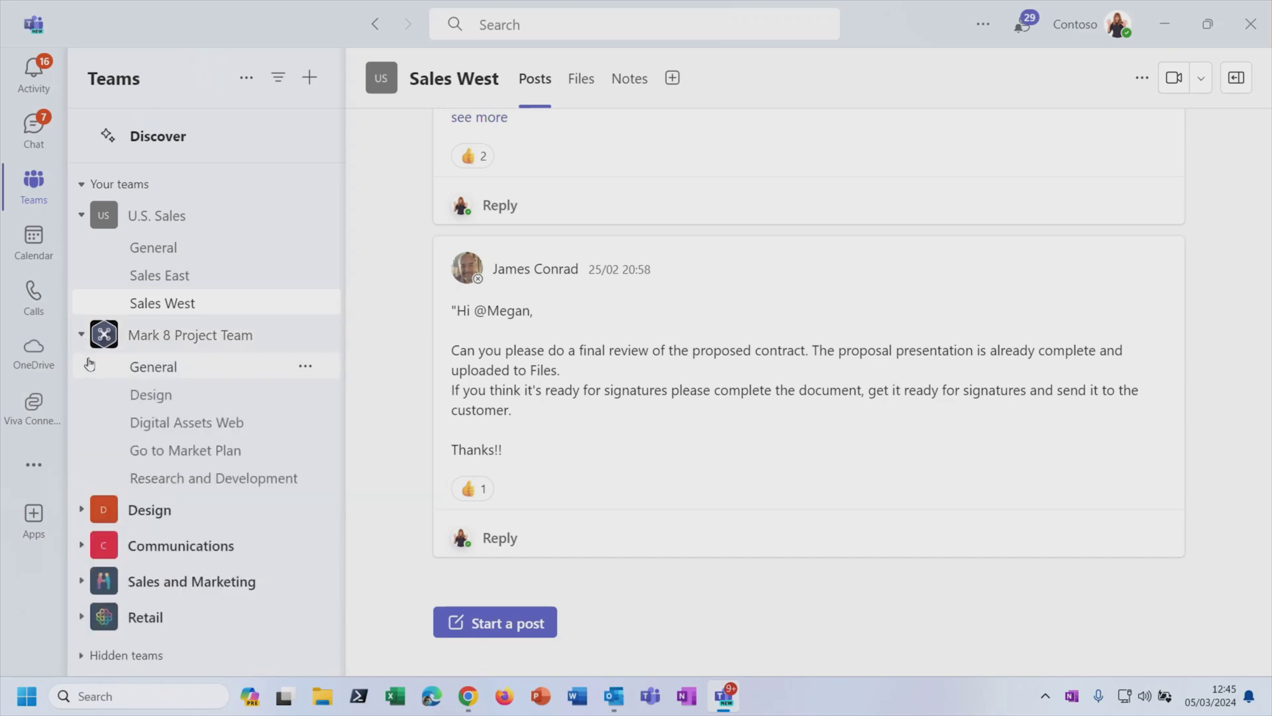
pyautogui.click(82, 338)
pyautogui.click(82, 338)
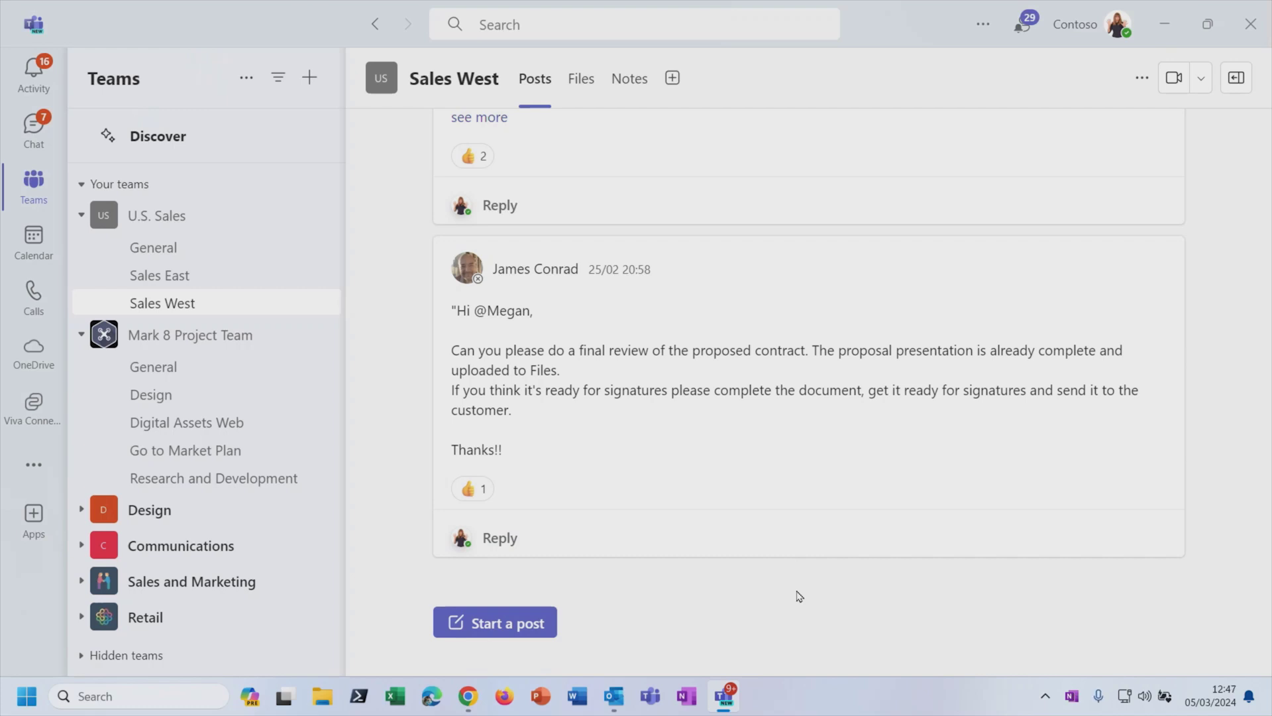
pyautogui.moveTo(823, 268)
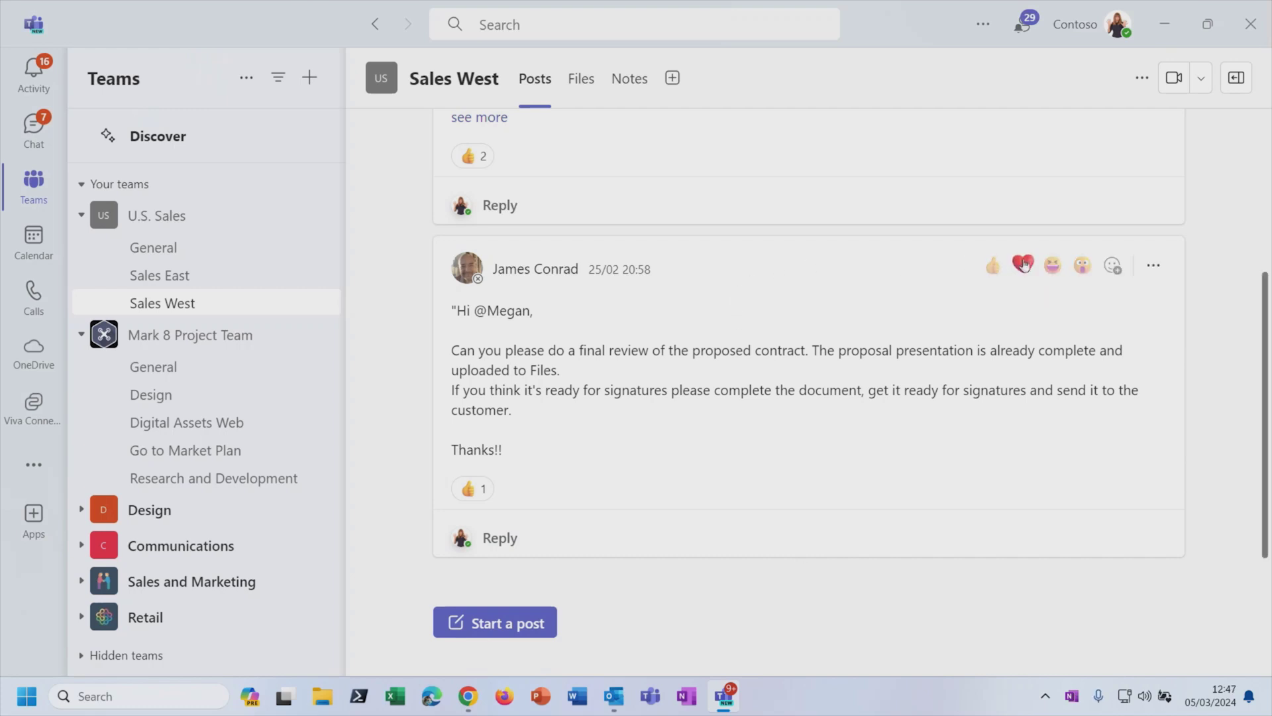
# Step: React with a heart to the message requesting a final review of the proposed contract
pyautogui.click(1022, 266)
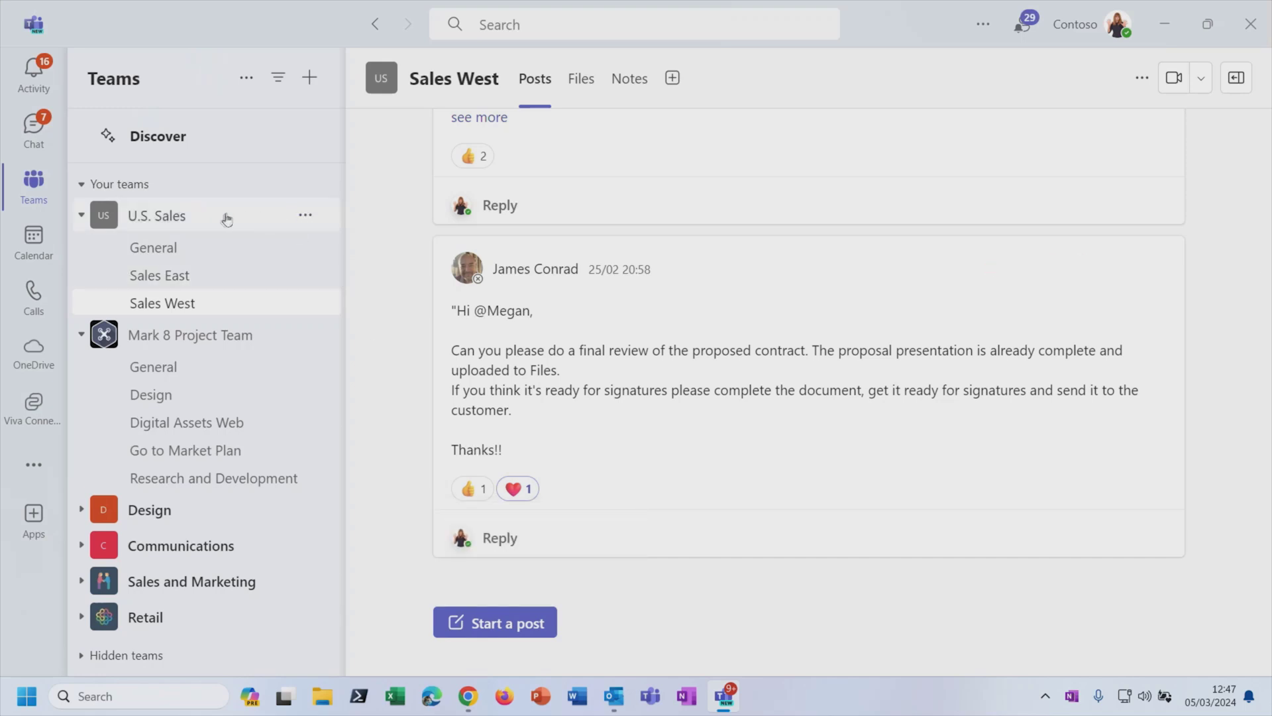
pyautogui.click(305, 216)
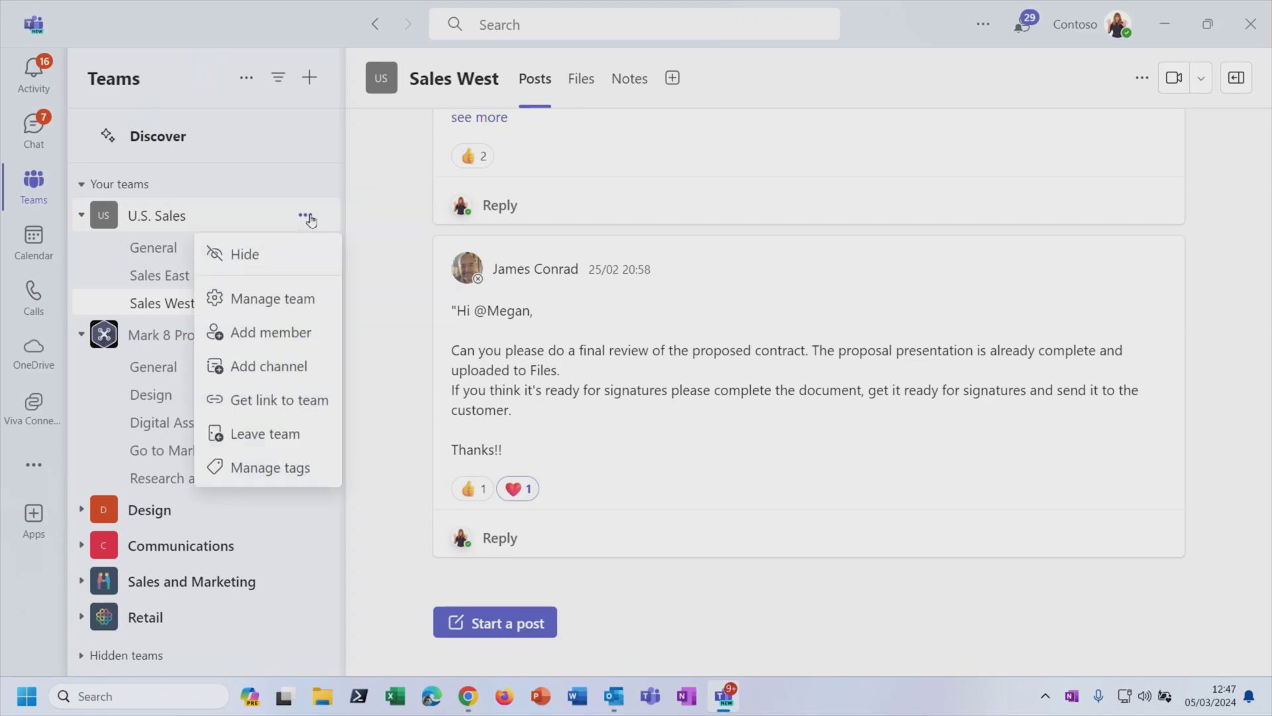
pyautogui.click(308, 300)
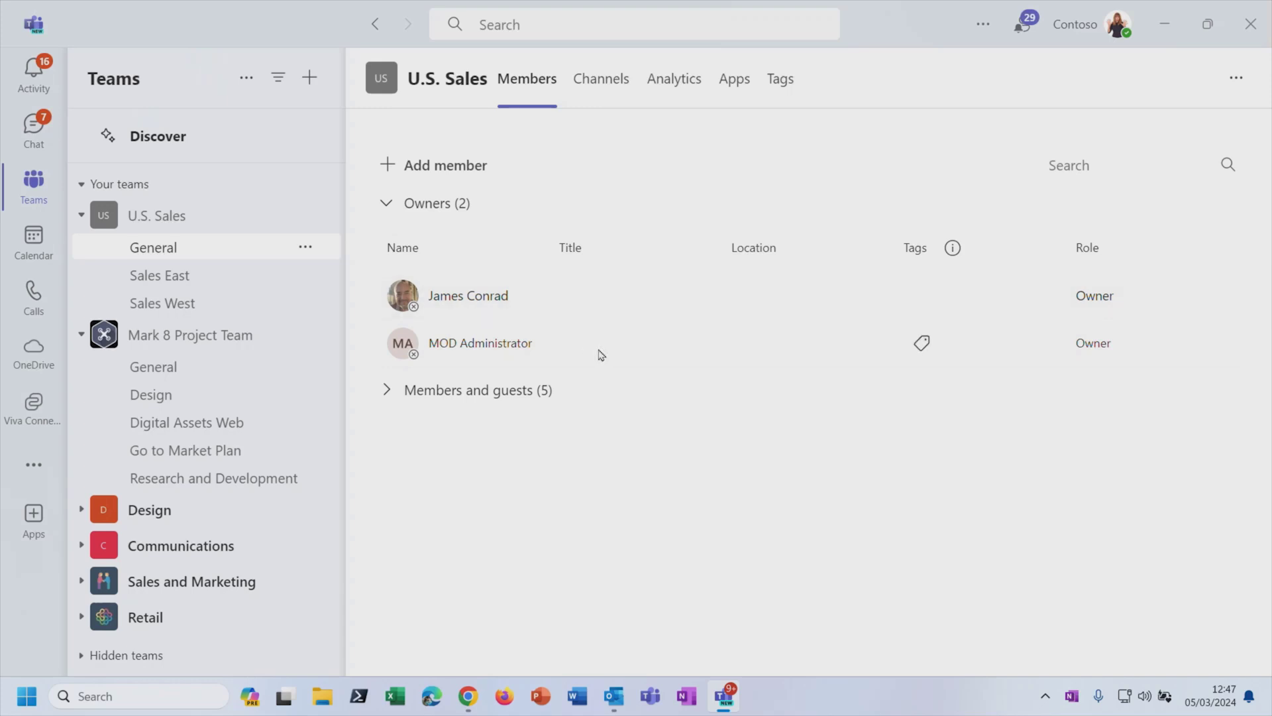
pyautogui.click(389, 392)
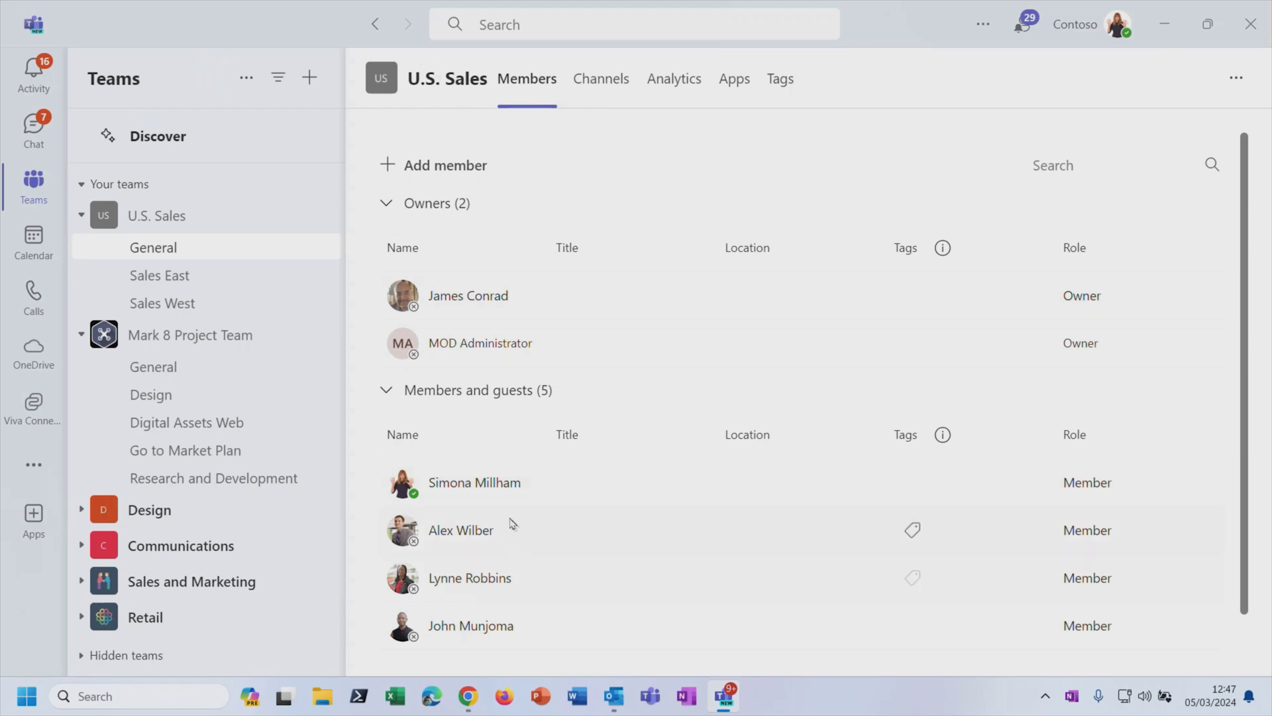
pyautogui.scroll(-1, 625, 597)
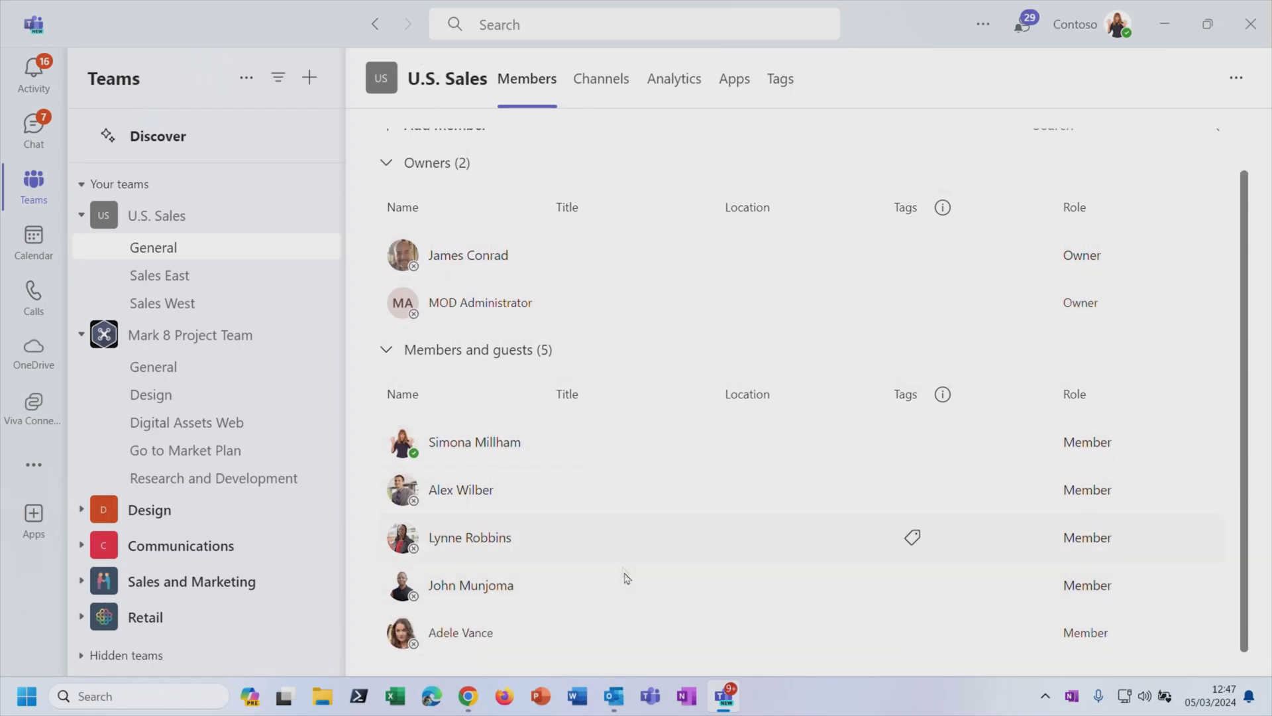
pyautogui.scroll(1, 627, 567)
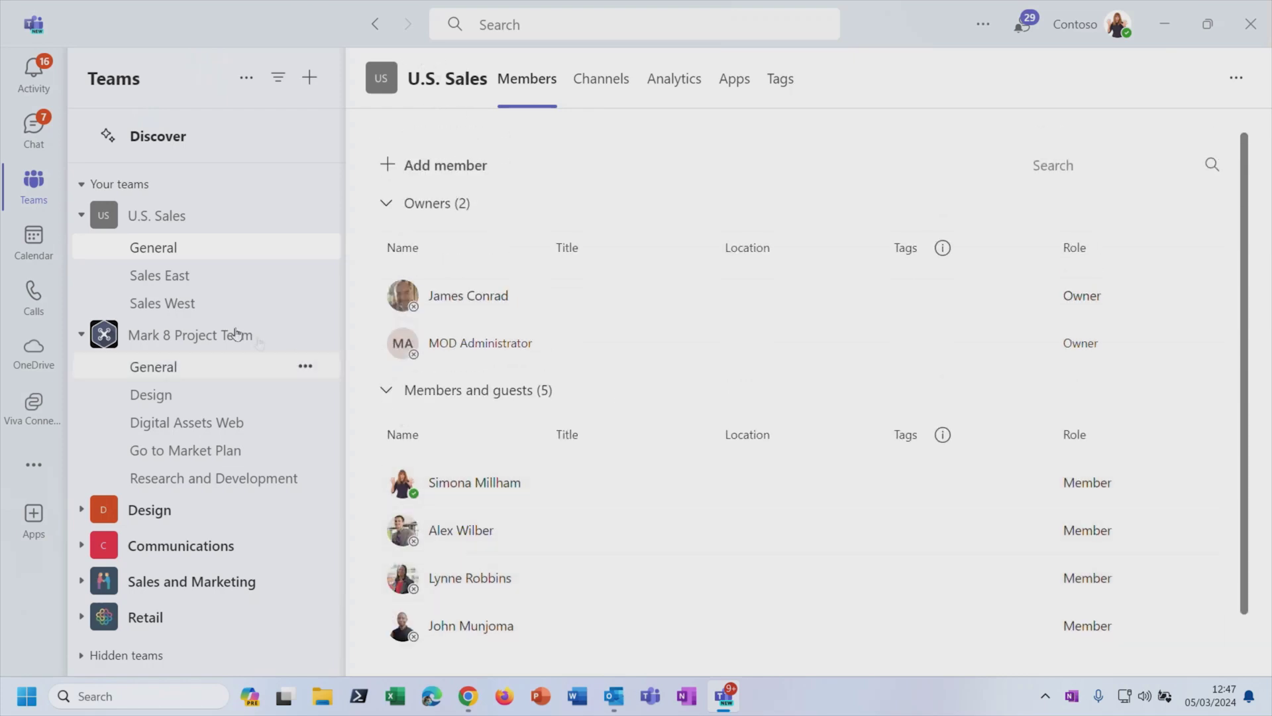
pyautogui.click(196, 305)
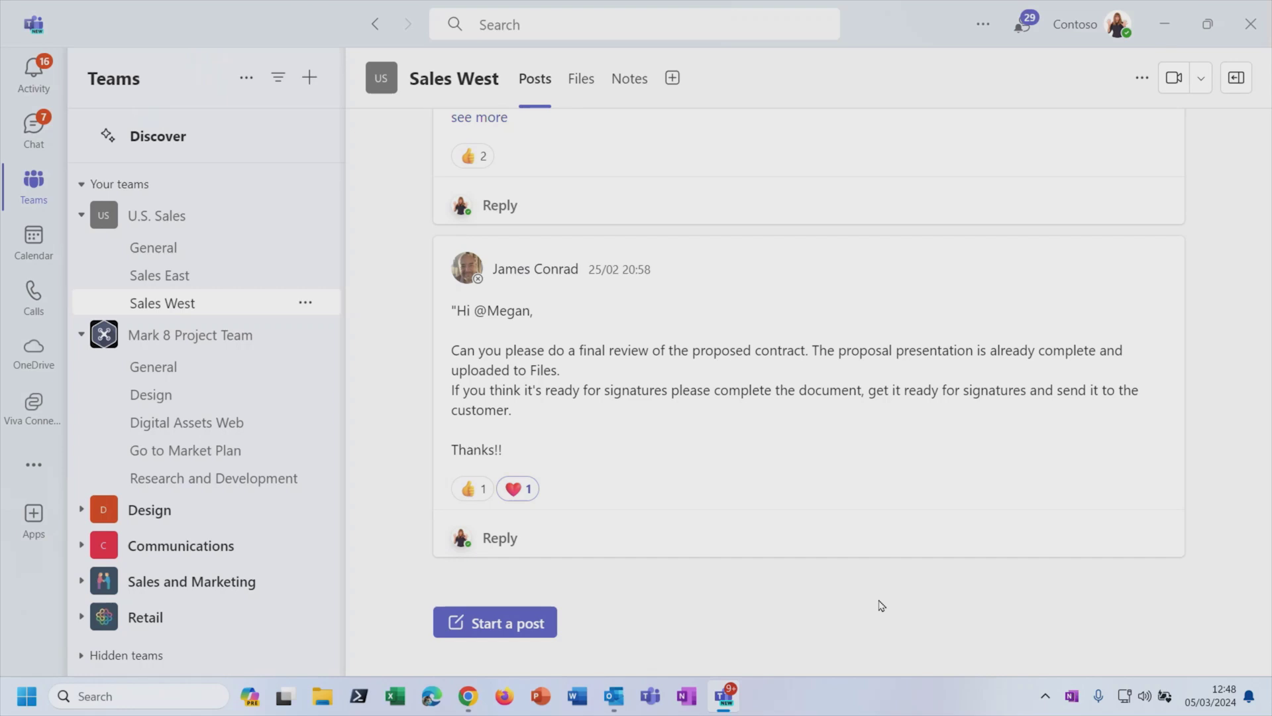
pyautogui.click(81, 510)
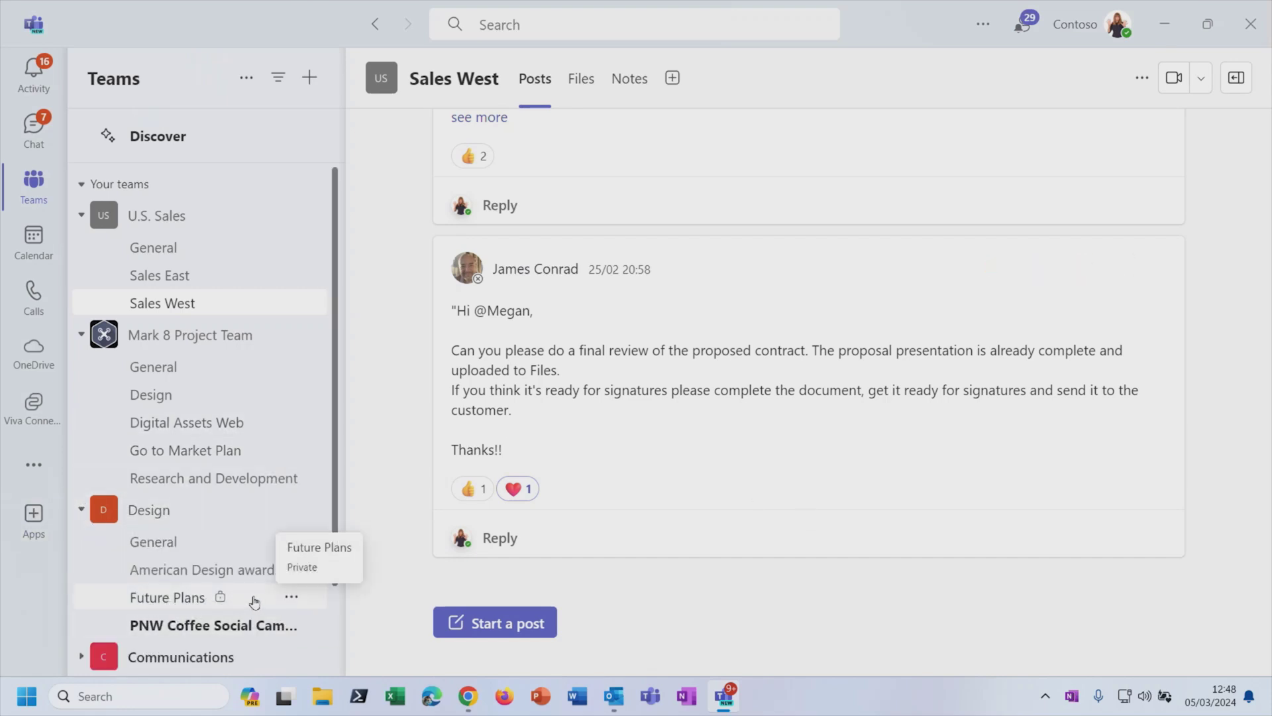
pyautogui.click(154, 602)
pyautogui.scroll(-2, 159, 603)
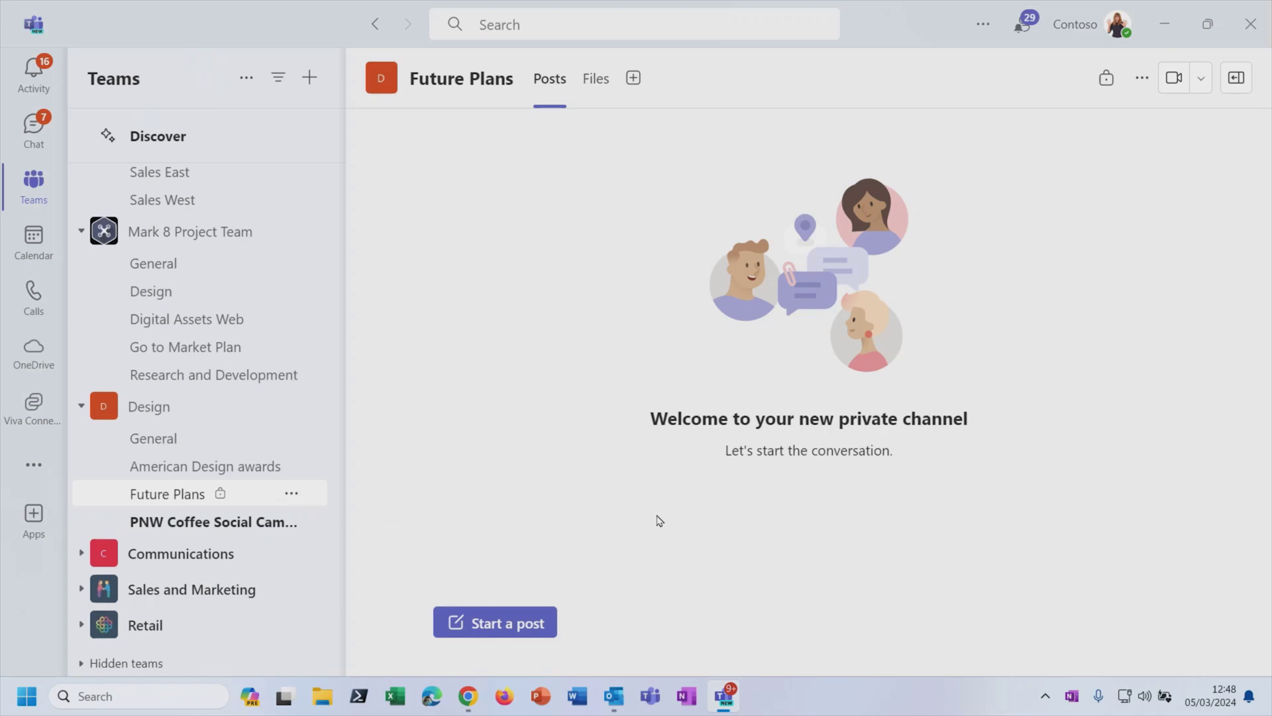
pyautogui.click(80, 407)
pyautogui.click(169, 304)
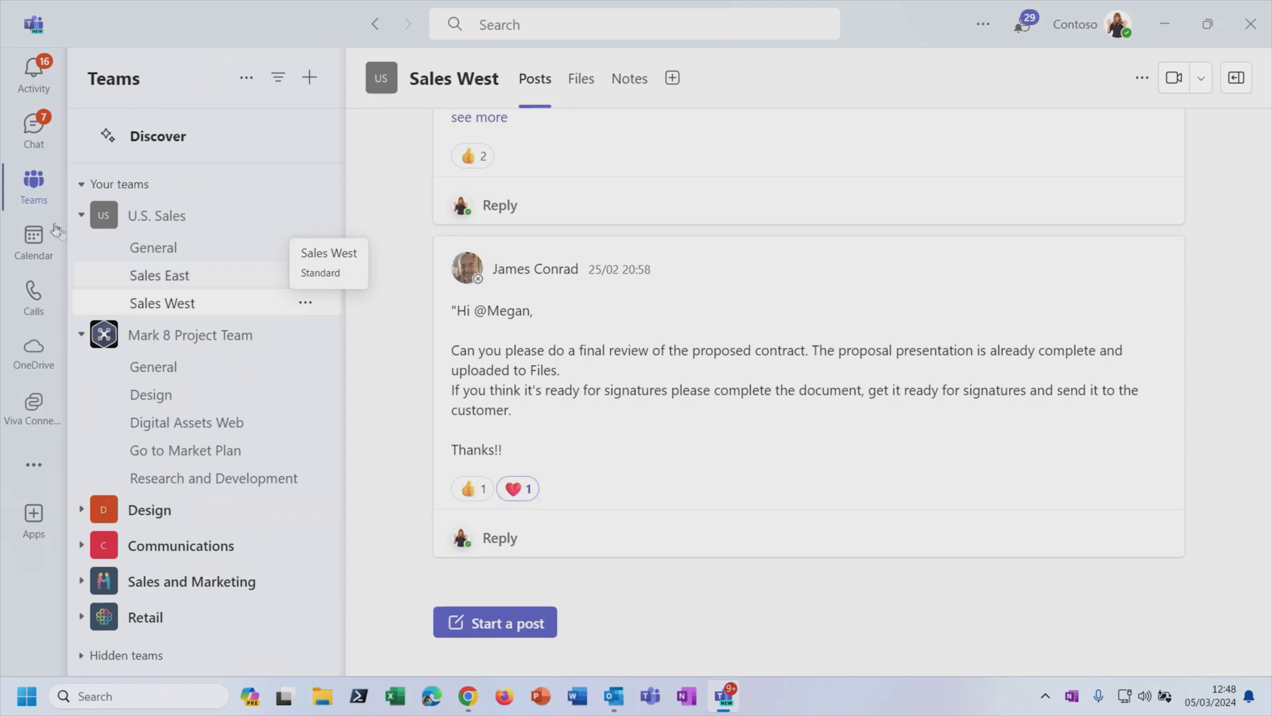
# Step: Go from Chat to the Calls page showing call history and speed dial
pyautogui.click(29, 137)
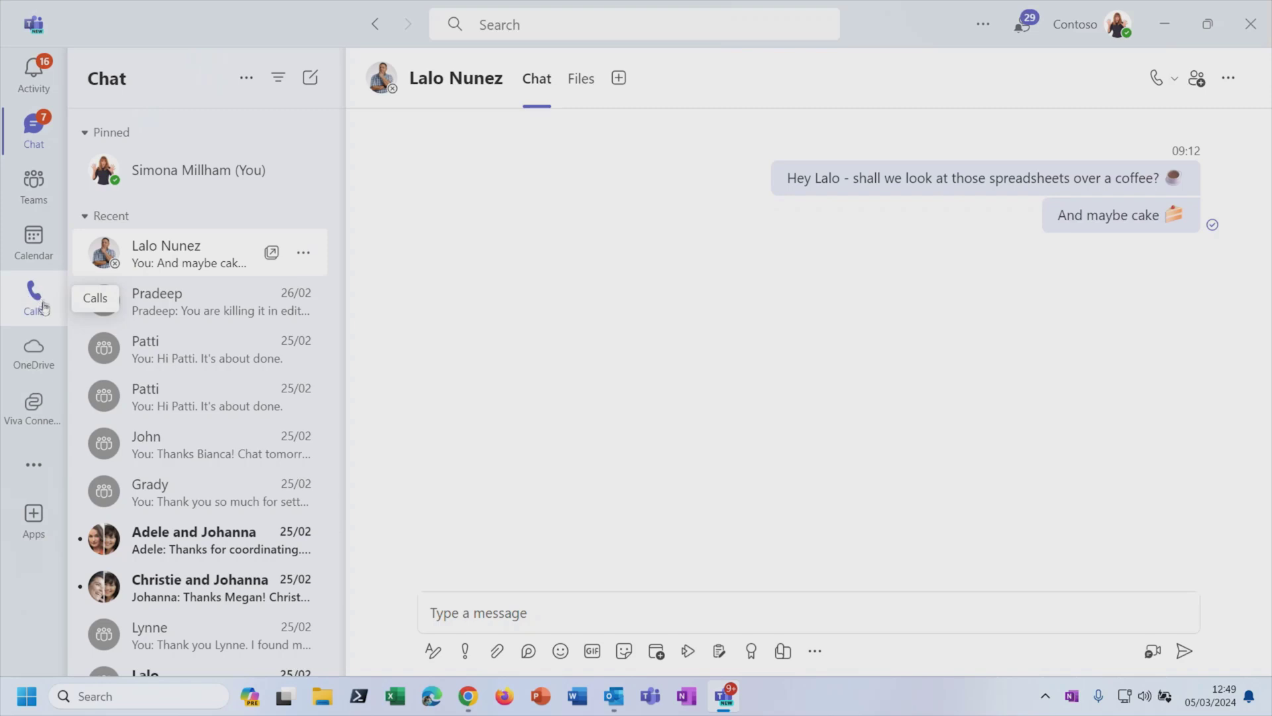
pyautogui.click(43, 297)
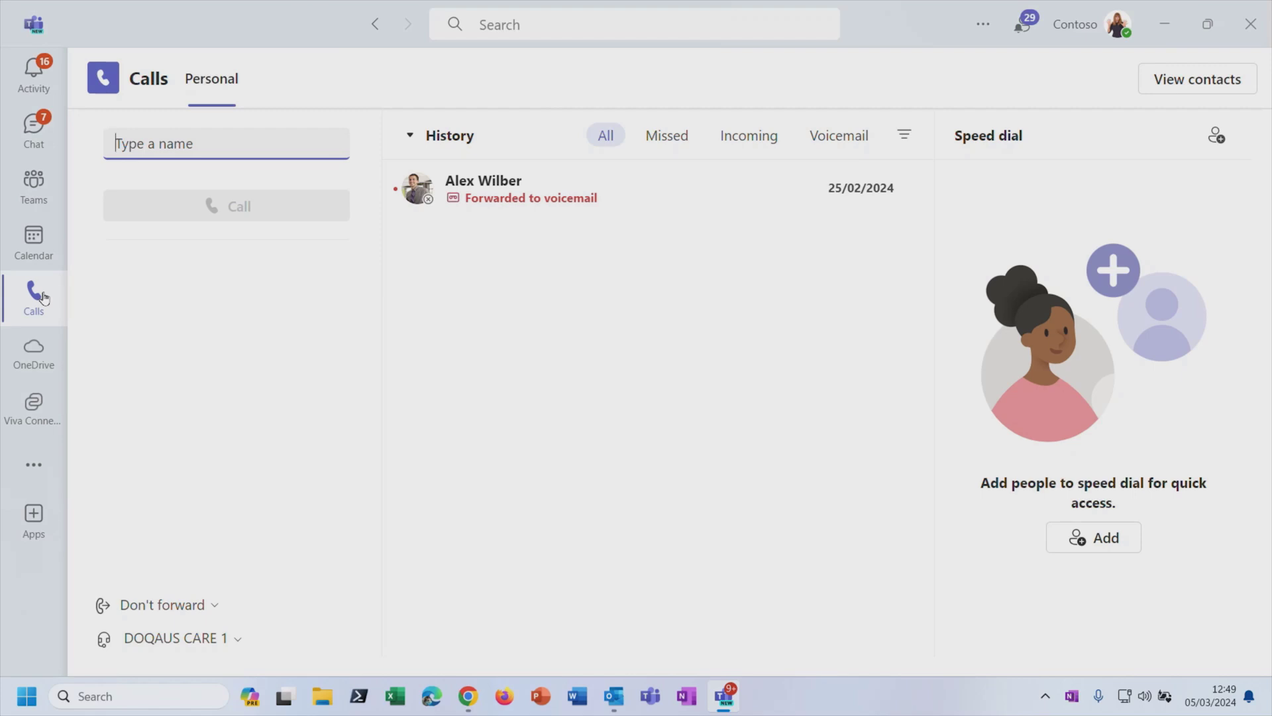
pyautogui.write('lal')
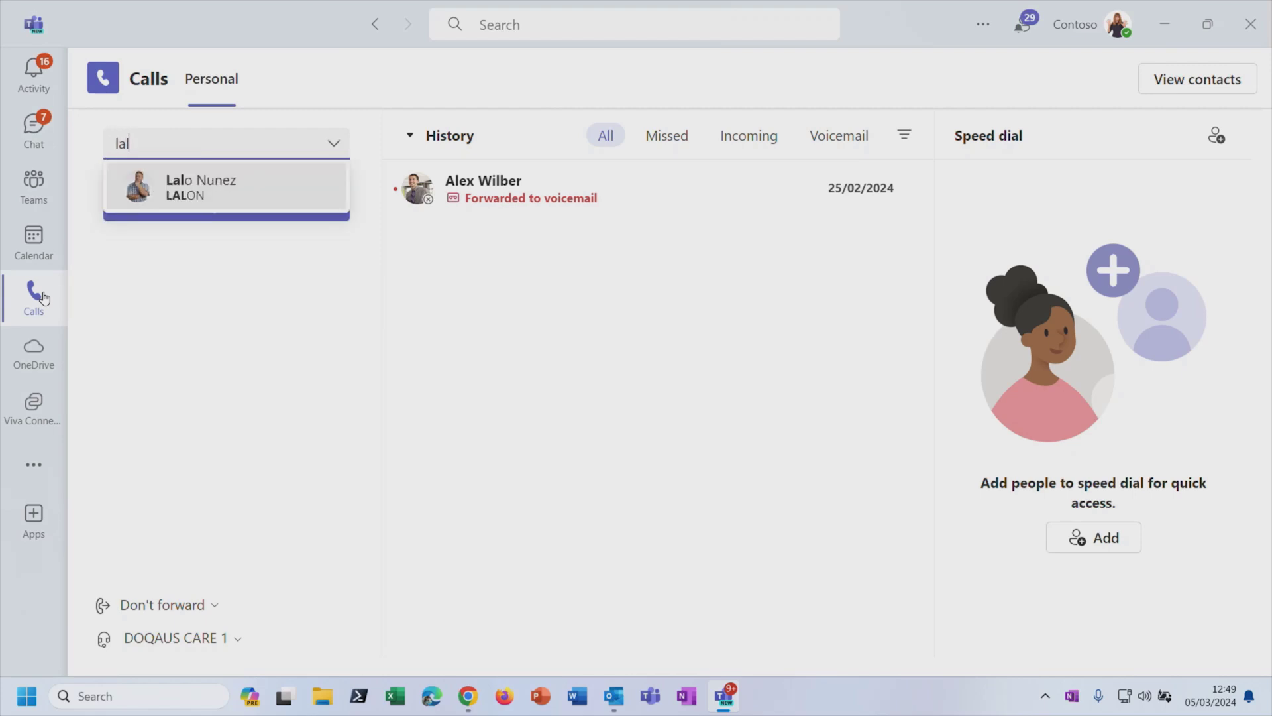
pyautogui.click(248, 190)
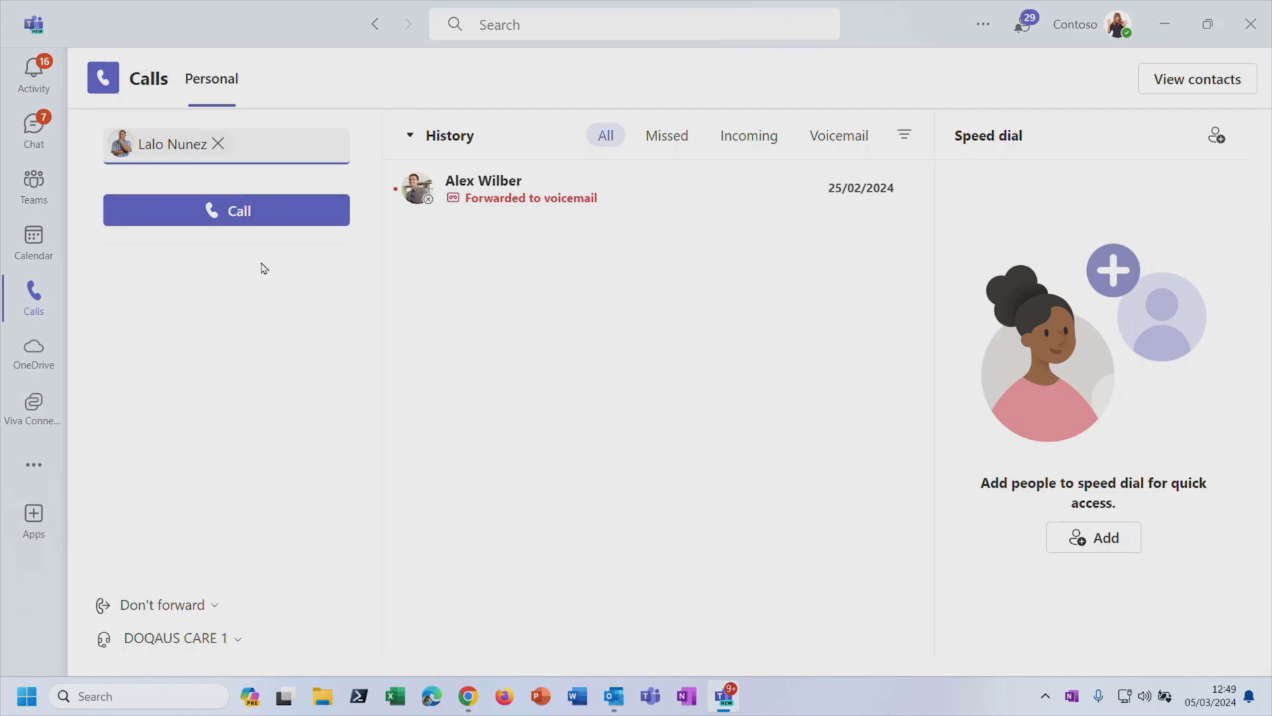
pyautogui.click(218, 144)
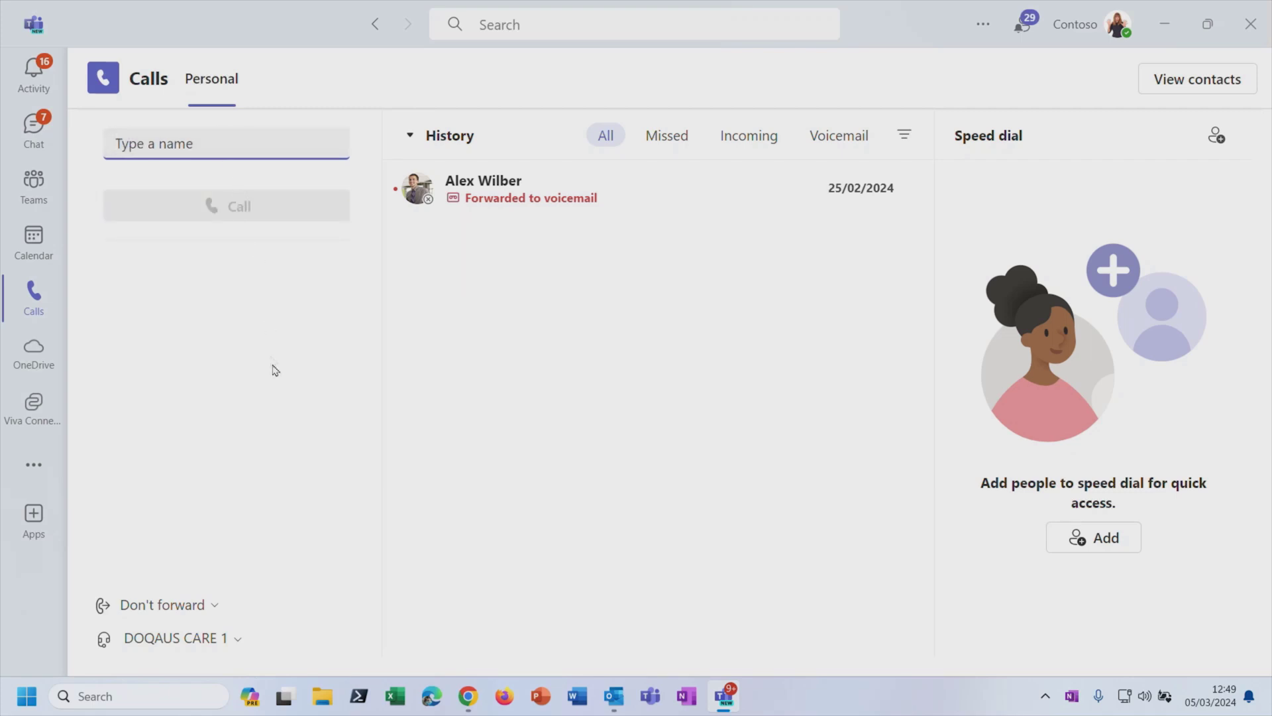
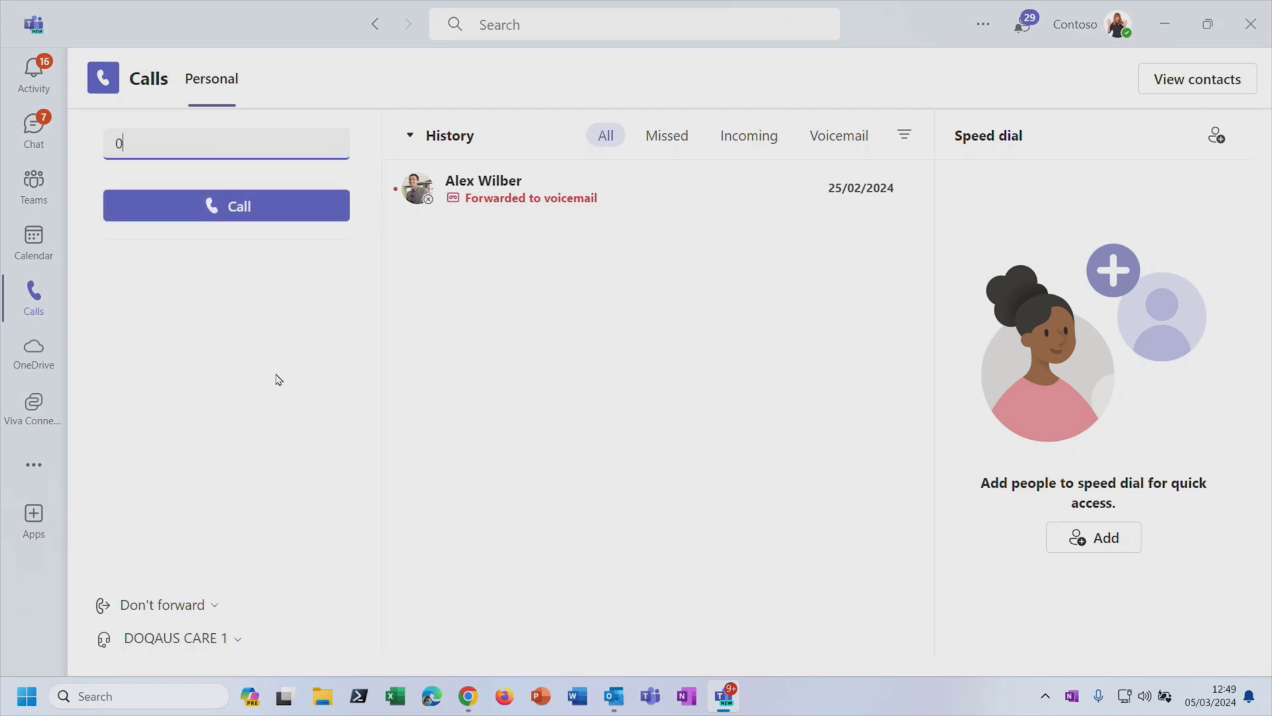
pyautogui.click(273, 216)
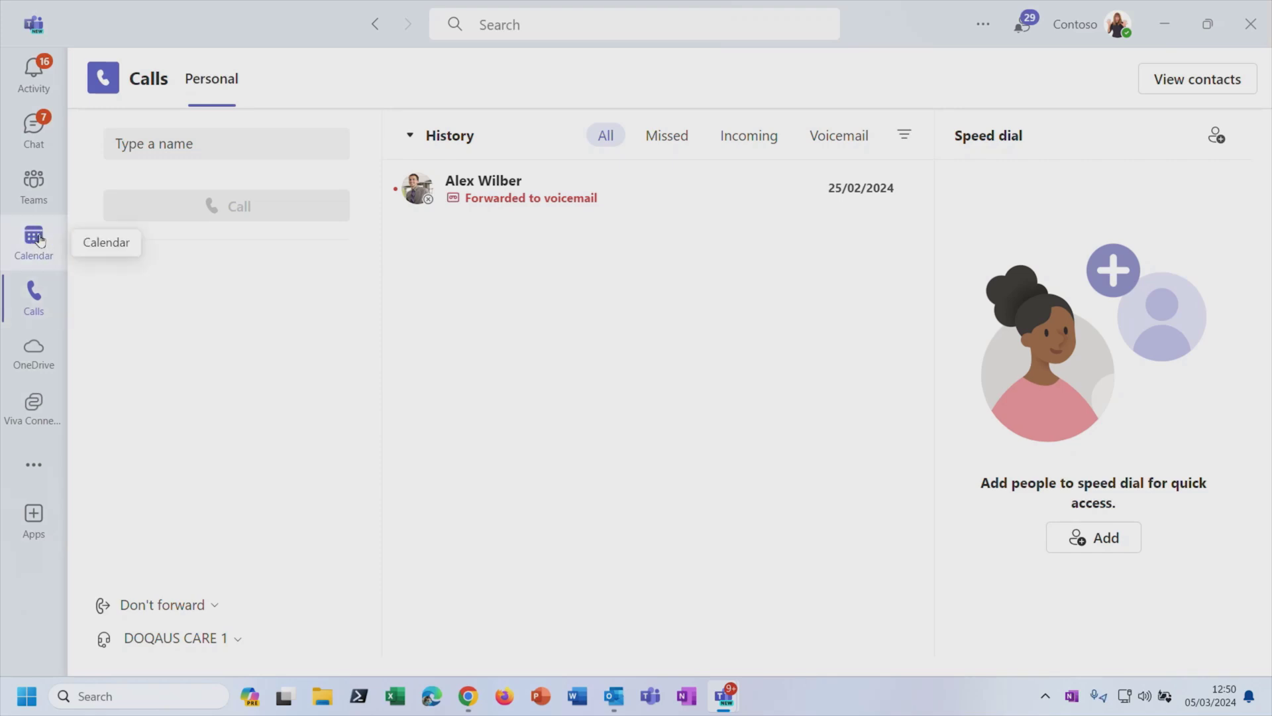
pyautogui.click(40, 241)
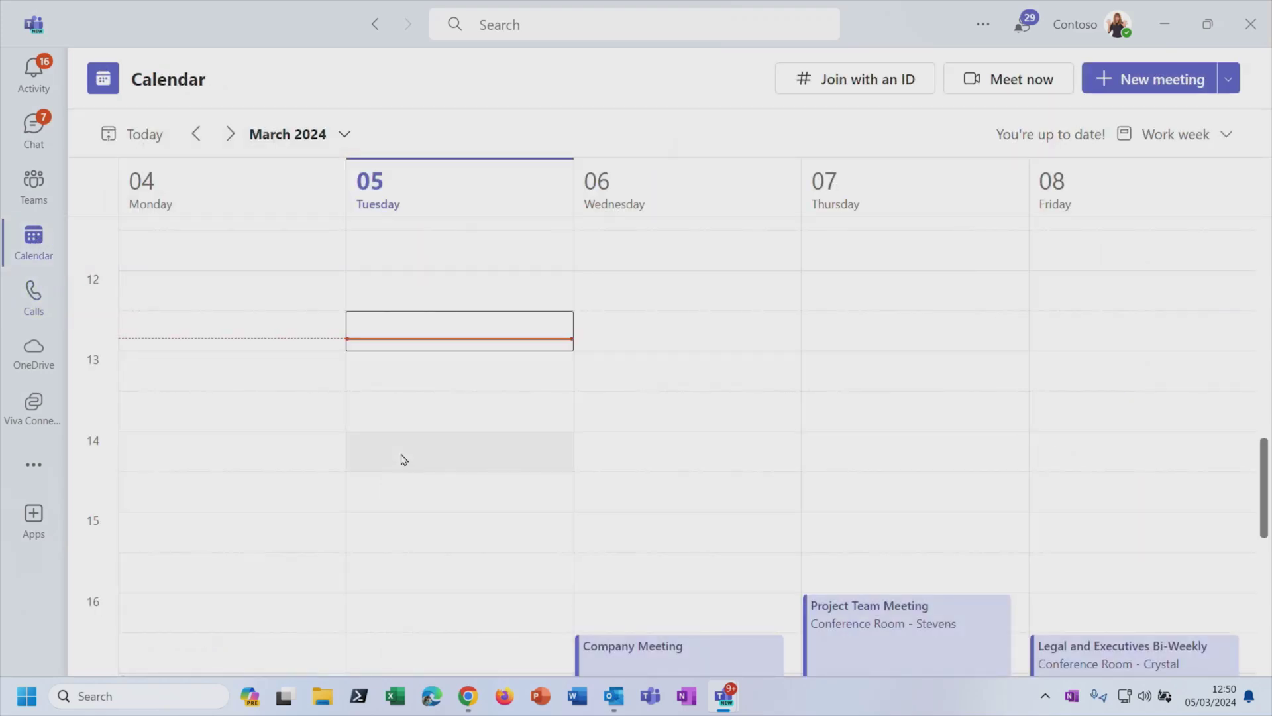
# Step: Scroll the 4–8 March work week and preview Tuesday's Weekly call with Subsidiary Leads
pyautogui.scroll(-3, 404, 460)
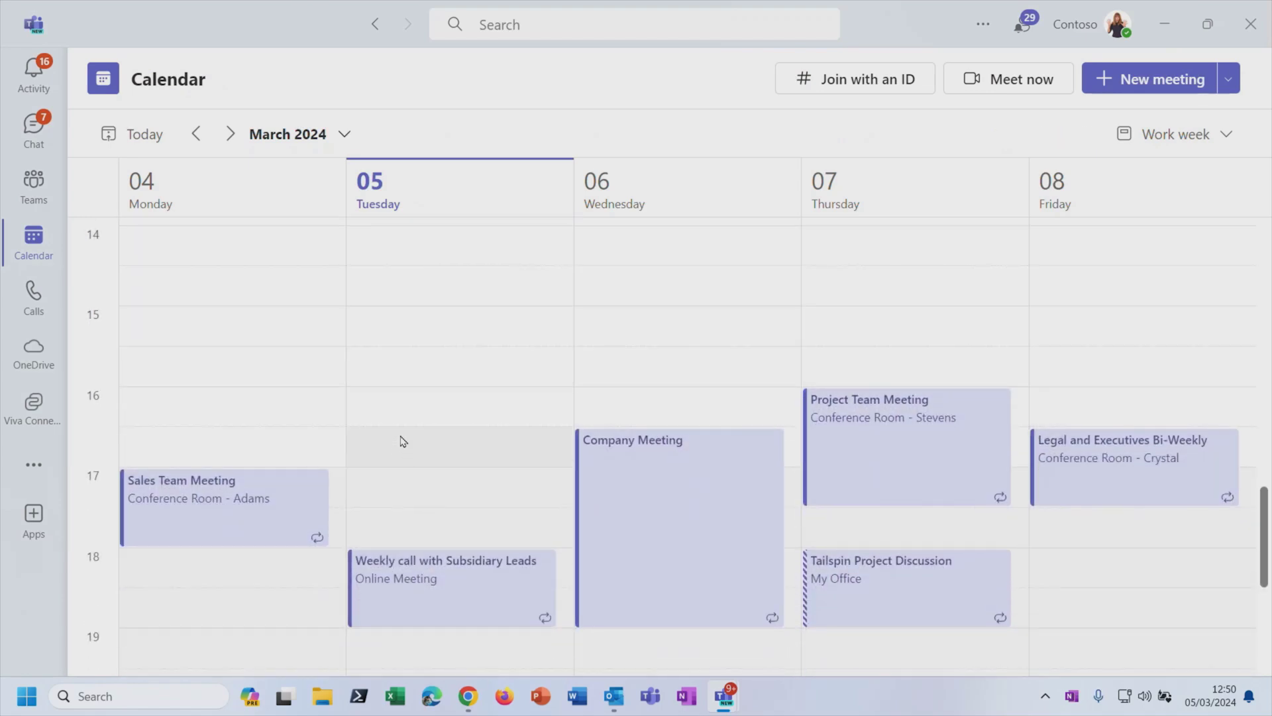
pyautogui.scroll(-1, 400, 440)
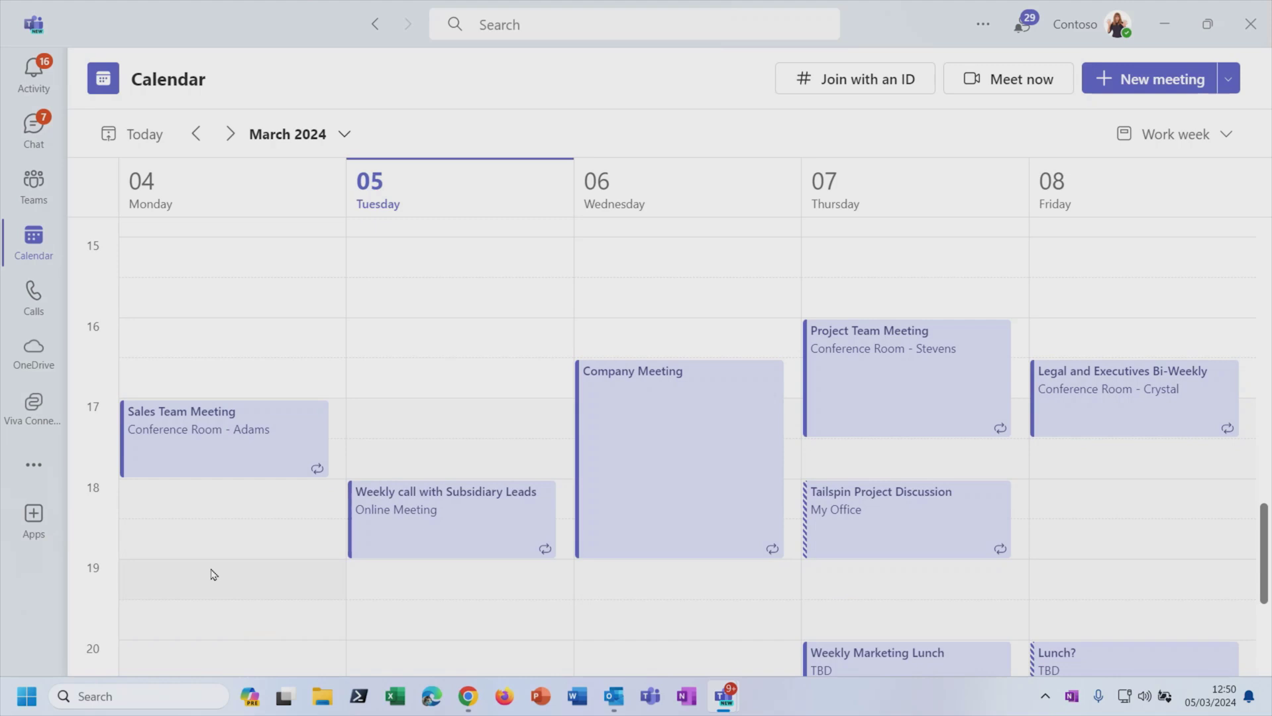
pyautogui.scroll(1, 215, 578)
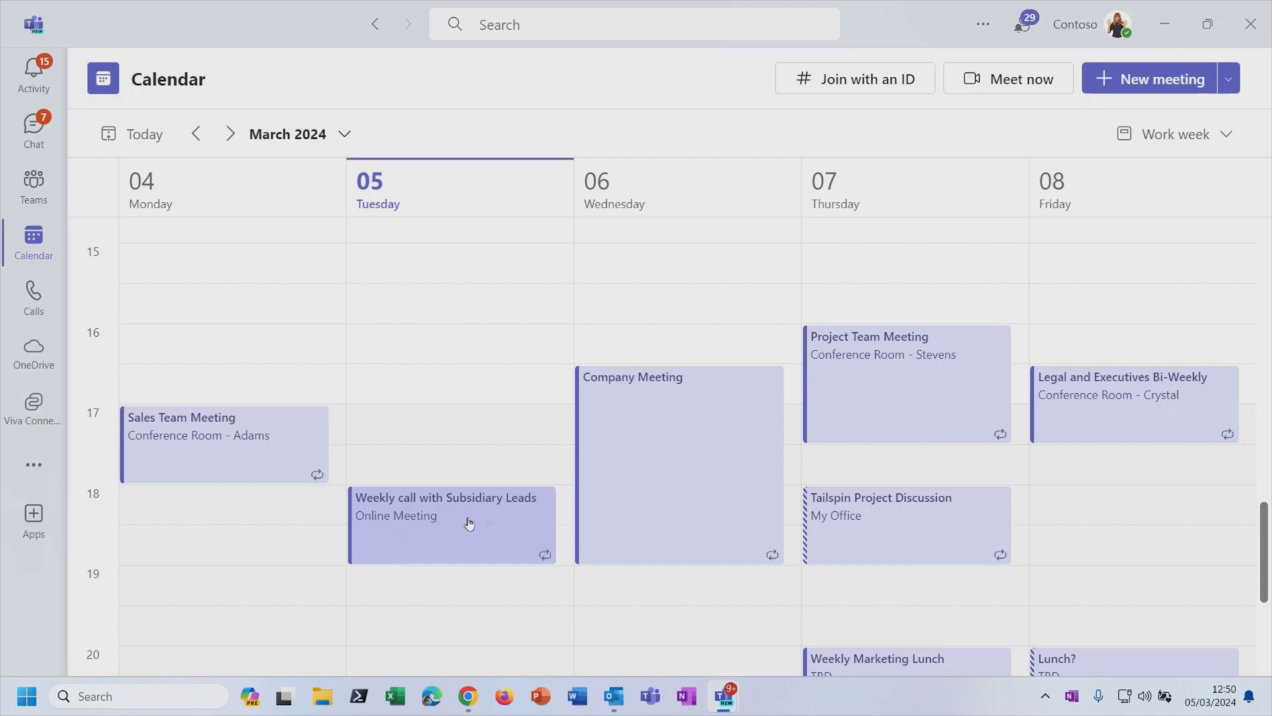
pyautogui.click(481, 534)
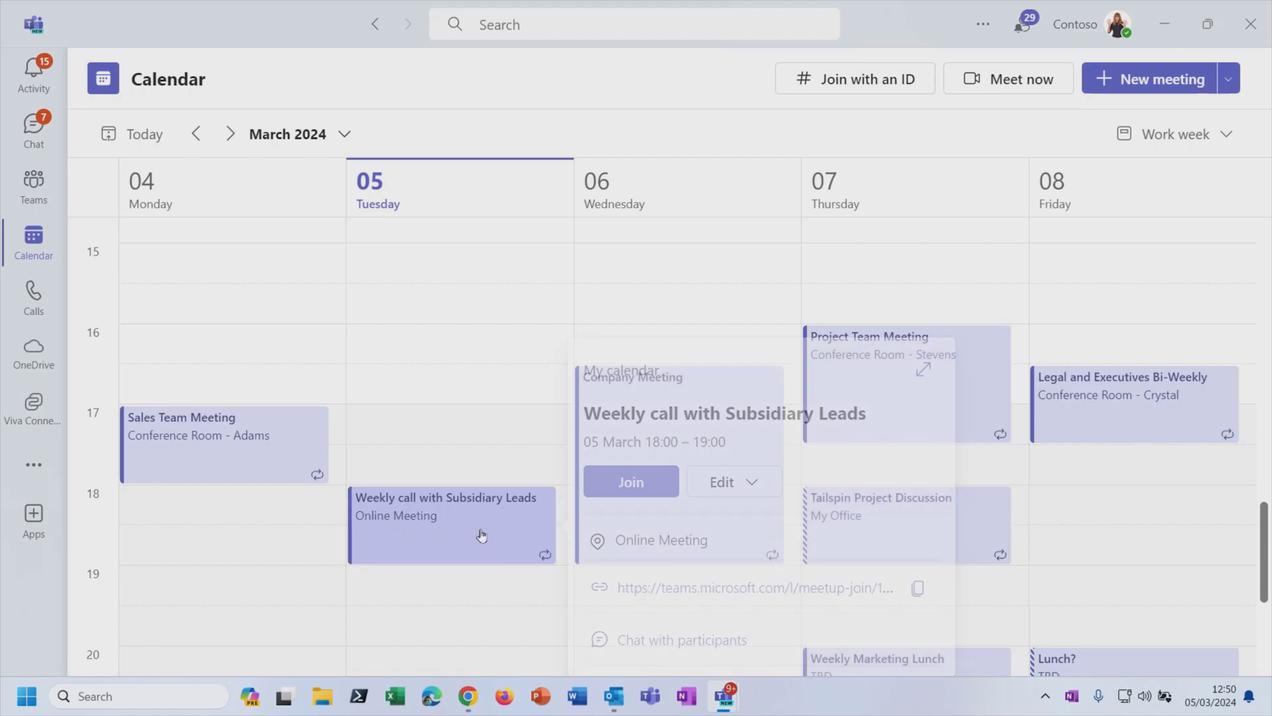
pyautogui.click(481, 634)
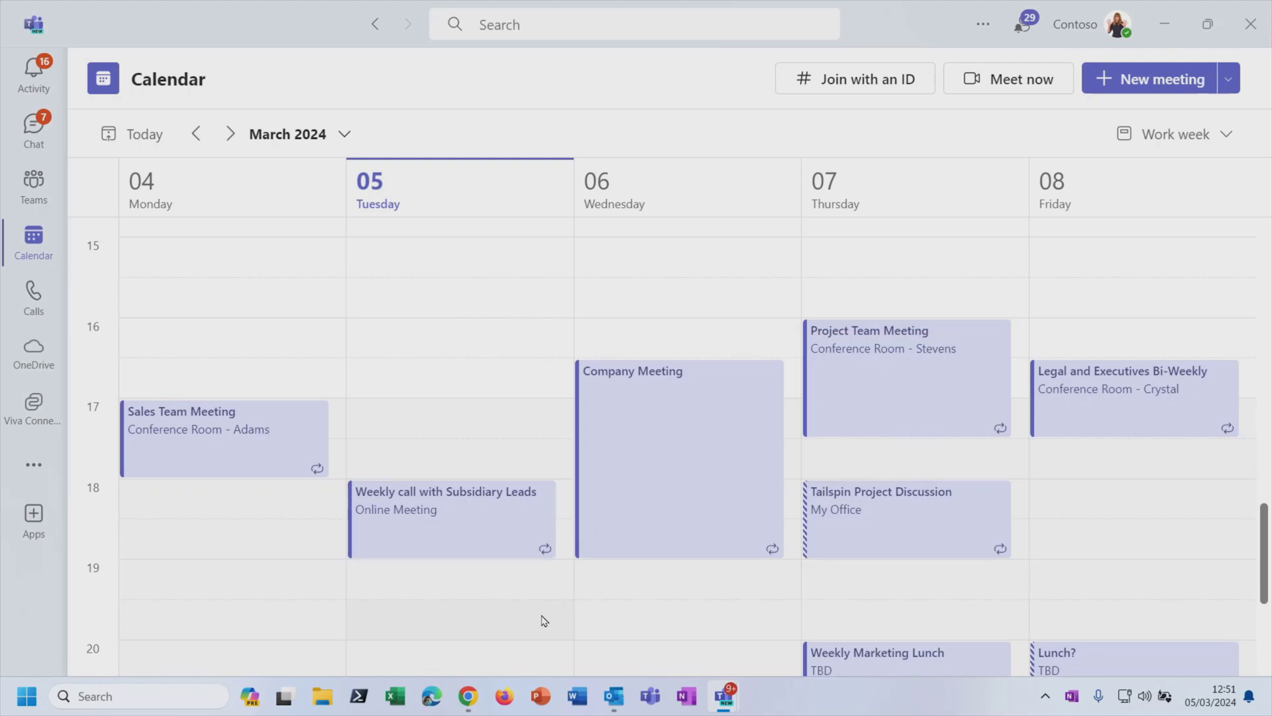
# Step: Cycle through the Teams, Chat and Calls views and return to Teams
pyautogui.click(37, 191)
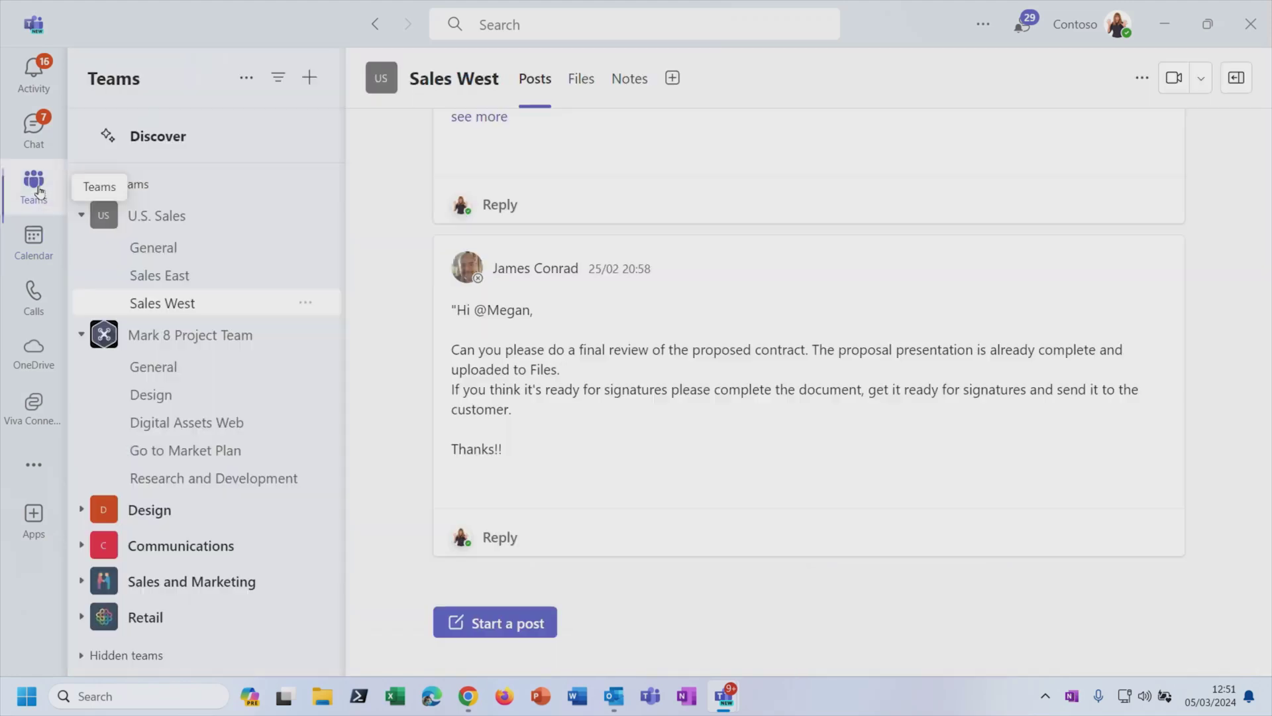
pyautogui.click(33, 128)
pyautogui.click(37, 293)
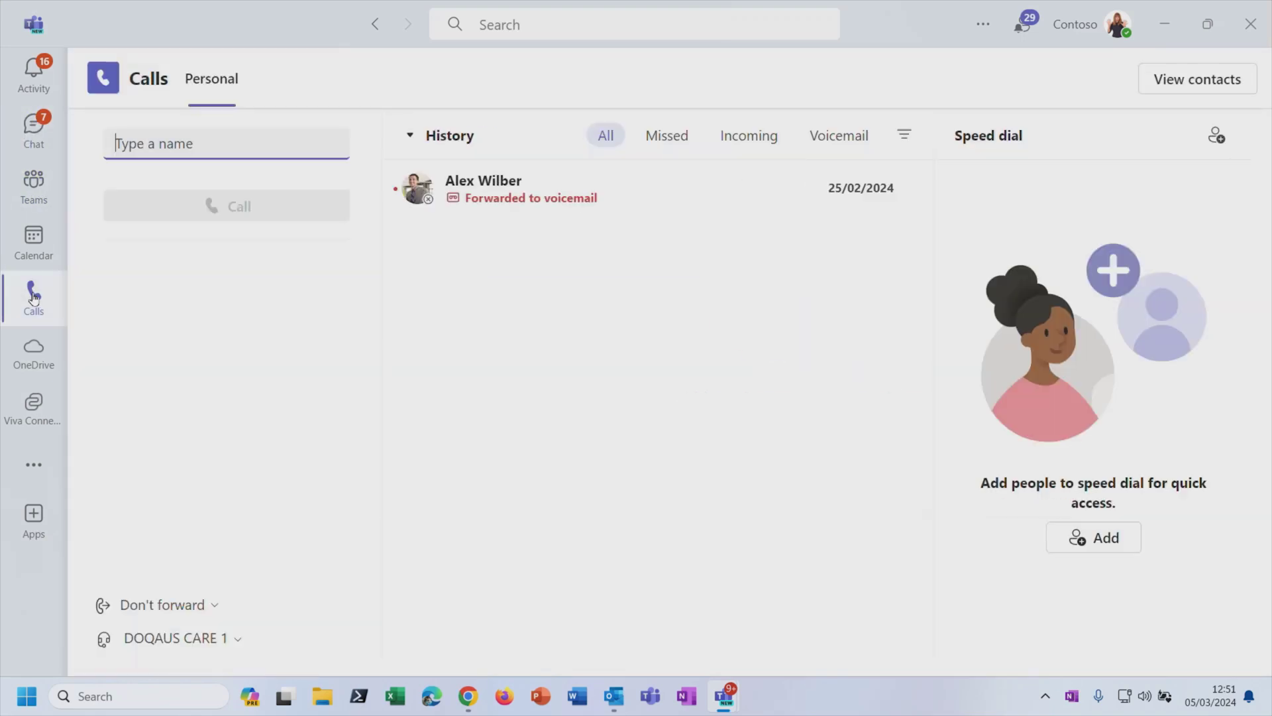
pyautogui.click(37, 191)
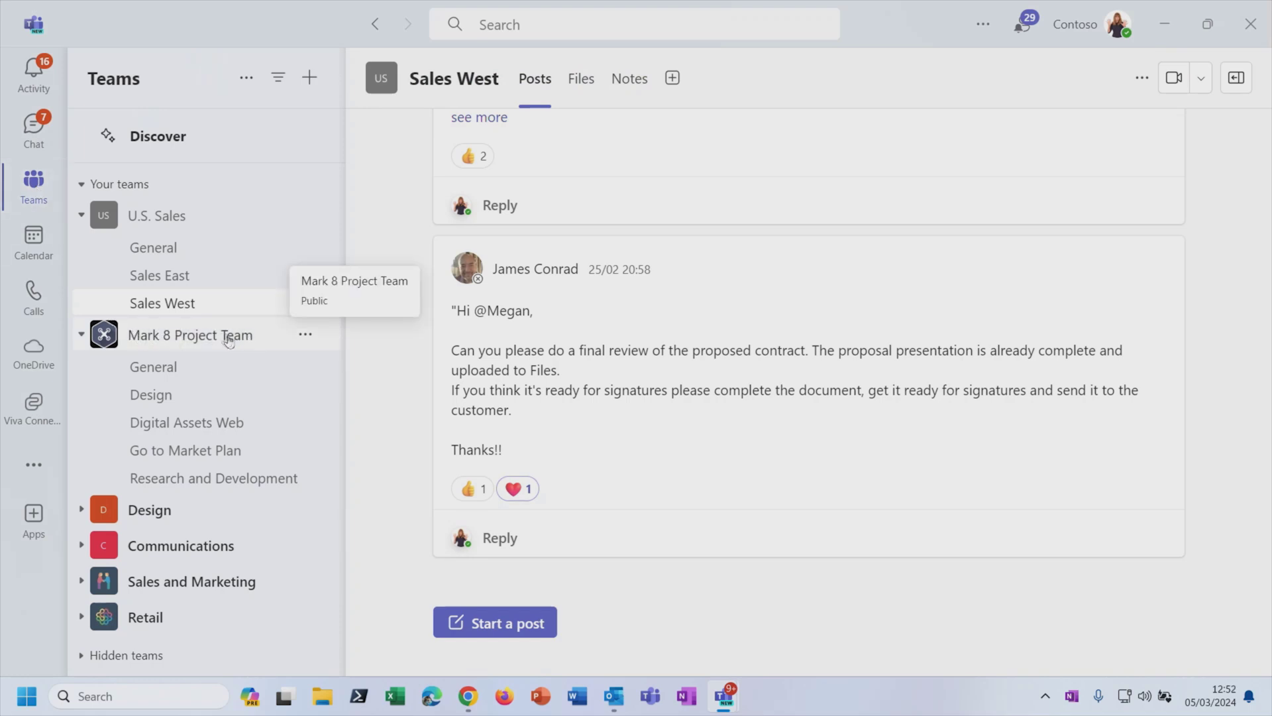
# Step: Open the Mark 8 Project Team's Research and Development channel and show its shared files
pyautogui.click(257, 479)
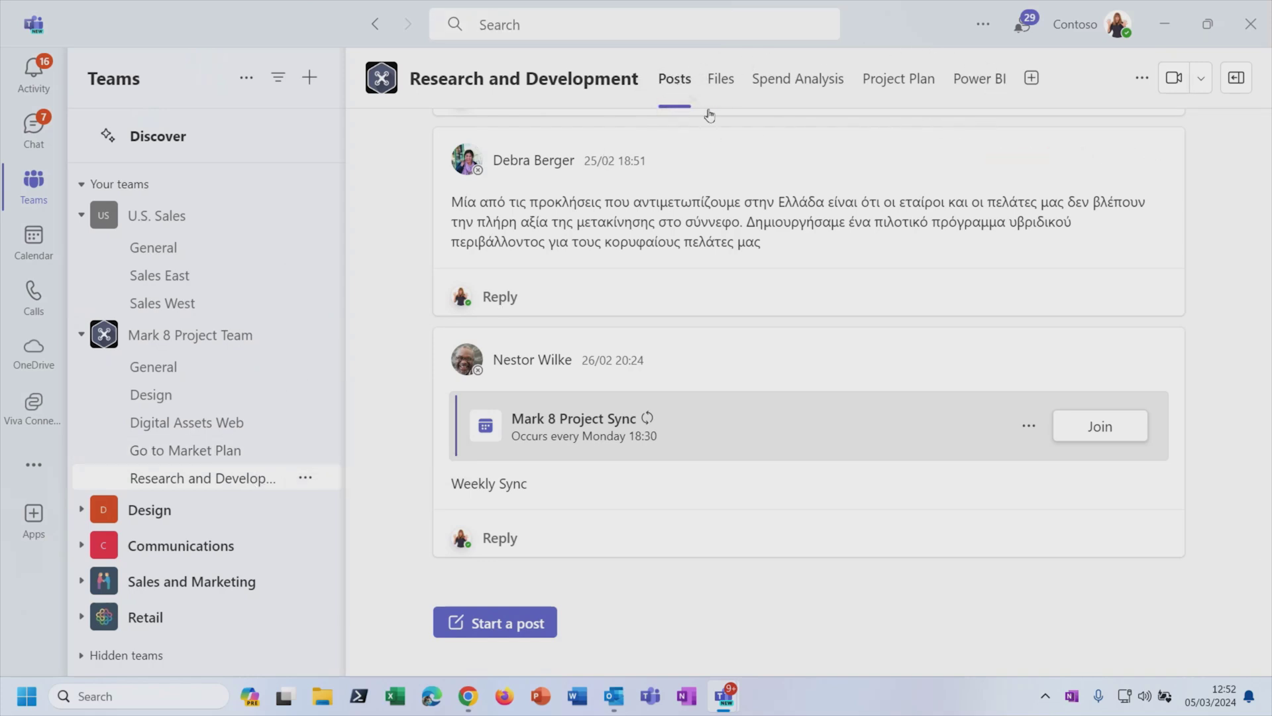
pyautogui.scroll(8, 789, 355)
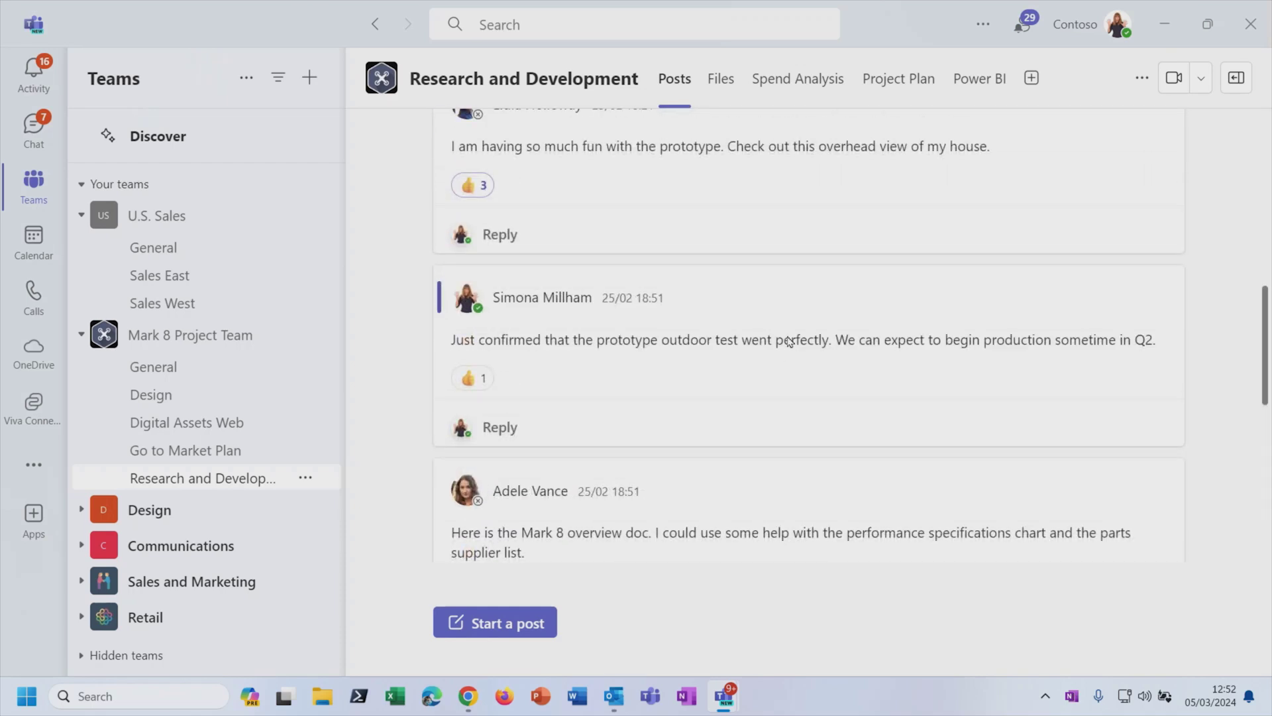
pyautogui.scroll(-8, 789, 340)
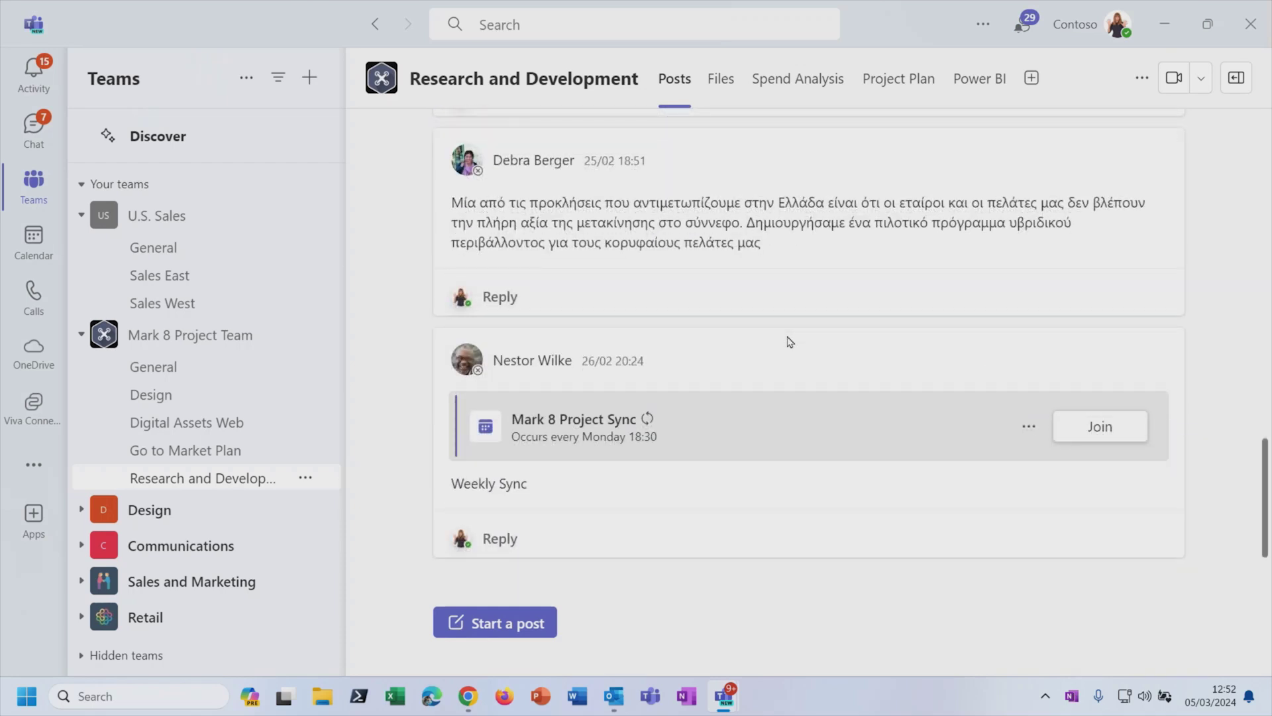
pyautogui.click(723, 93)
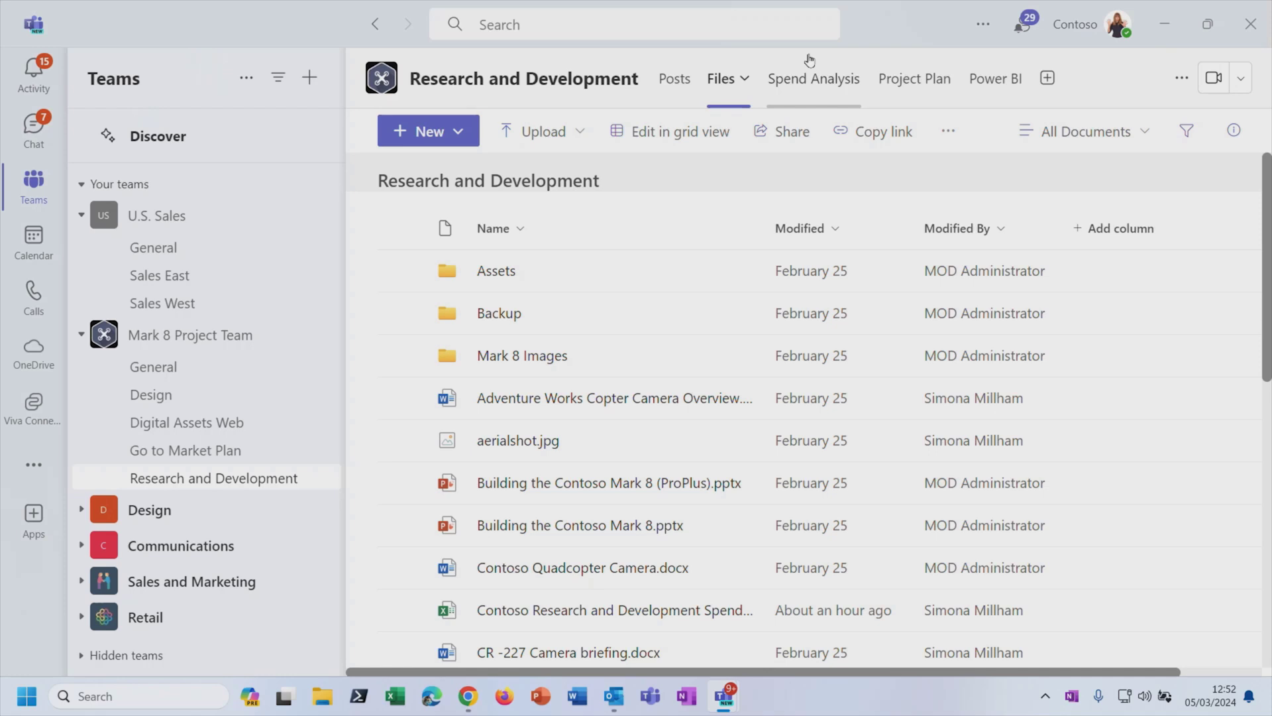
# Step: Open the channel's Spend Analysis tab and scroll through the embedded Excel sheet
pyautogui.click(833, 81)
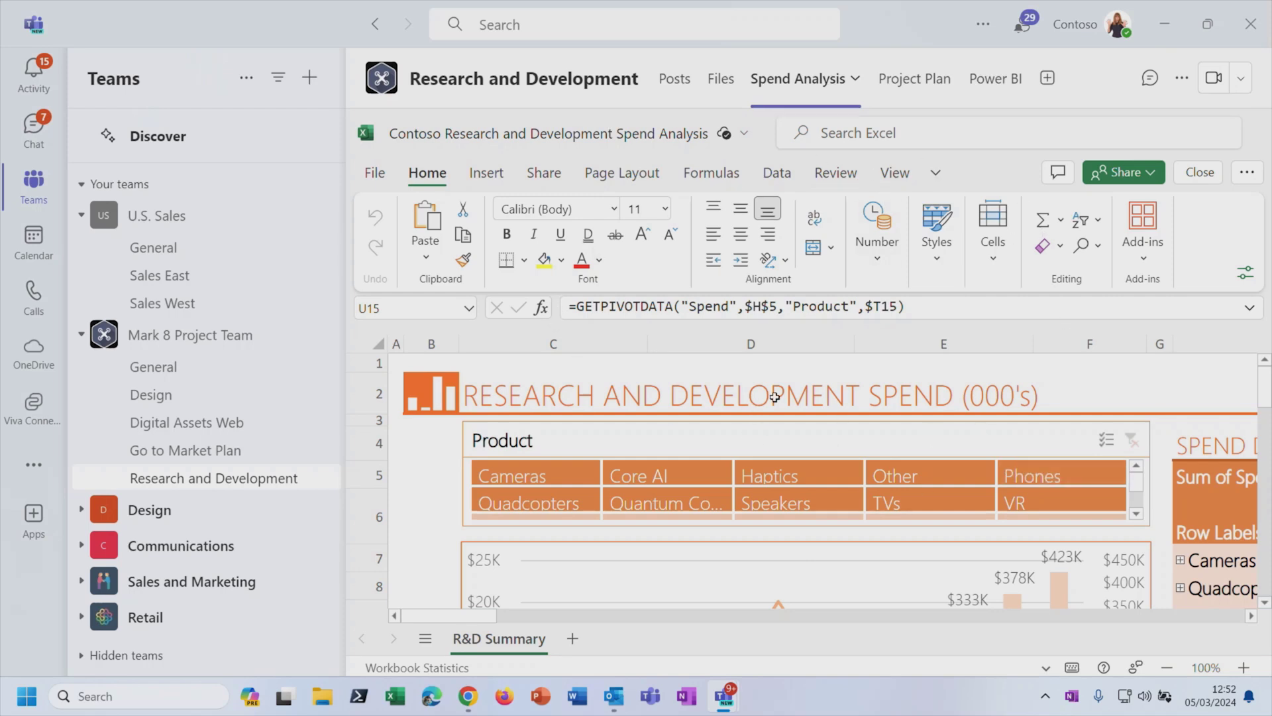
pyautogui.scroll(-5, 775, 396)
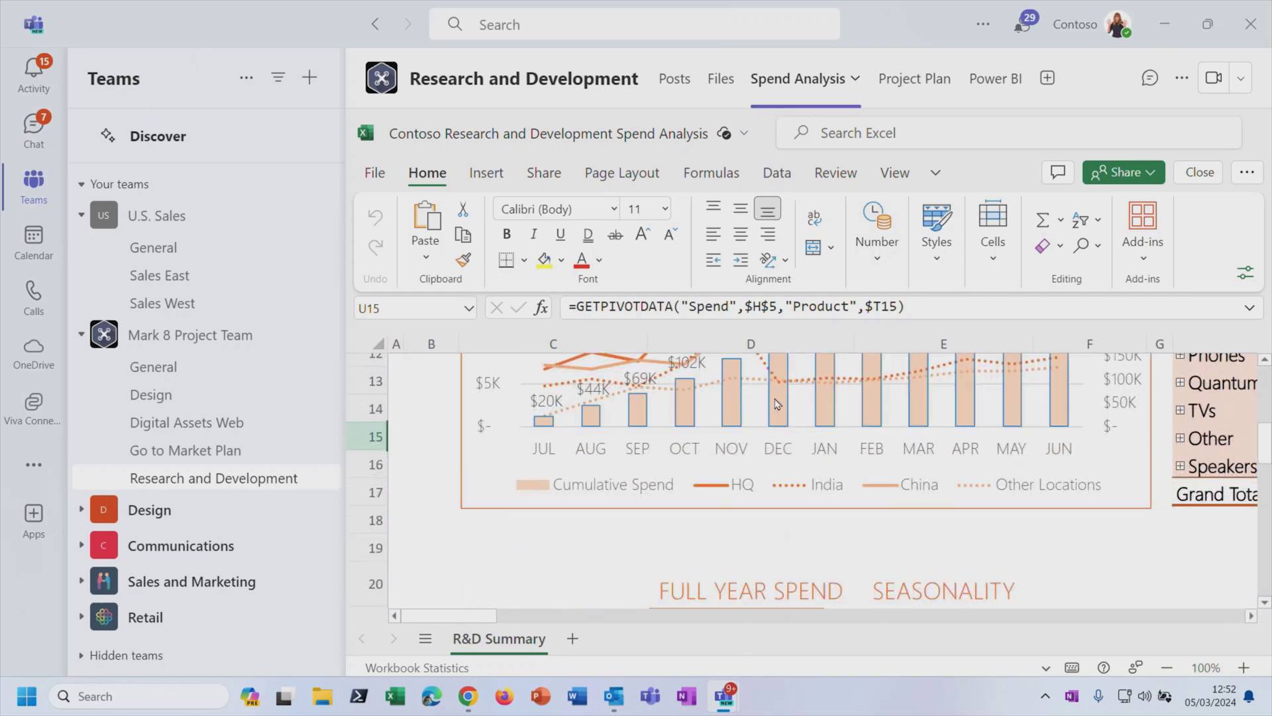
pyautogui.scroll(-2, 777, 403)
pyautogui.scroll(7, 776, 399)
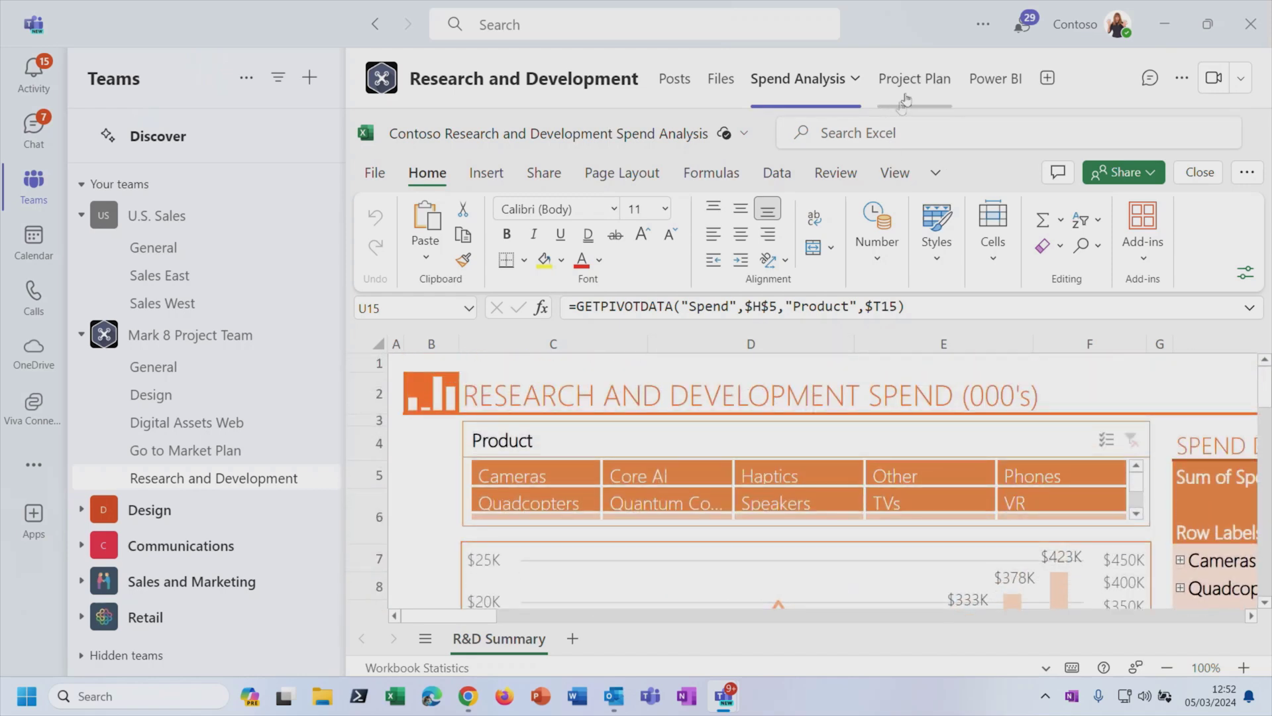
pyautogui.click(925, 84)
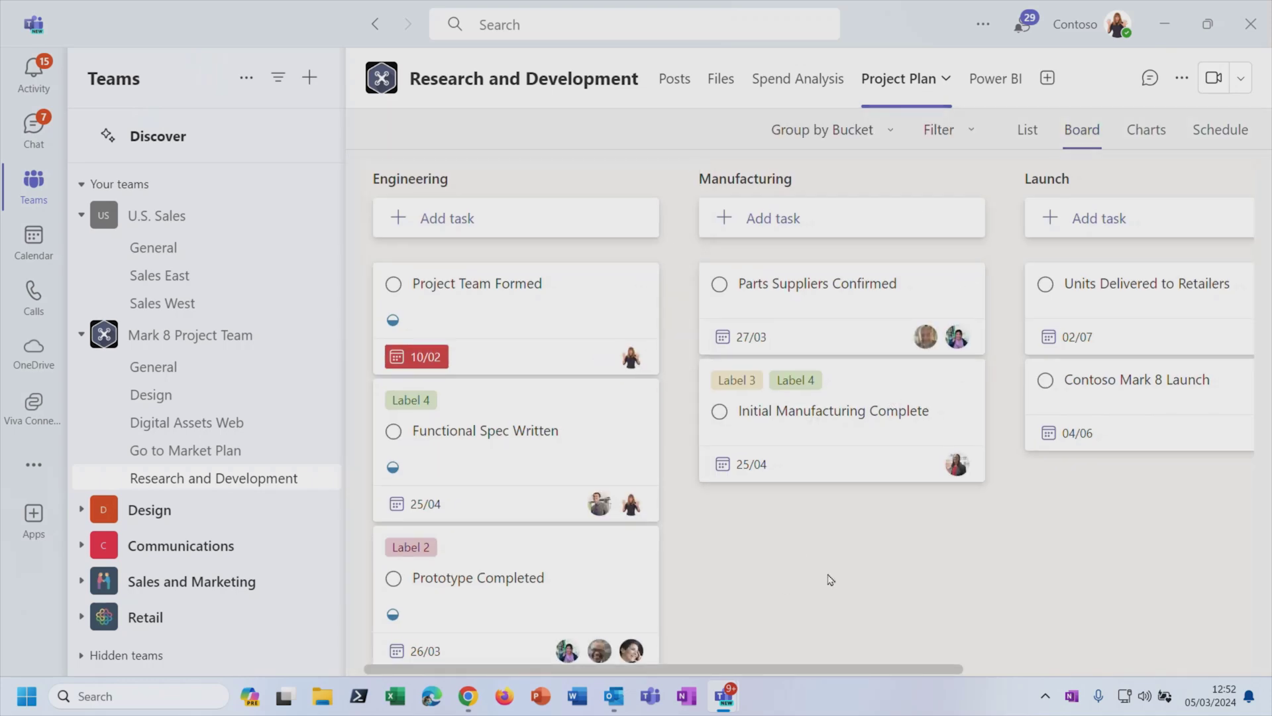
# Step: Move the Functional Spec Written card from Engineering to the Manufacturing bucket, then view the Power BI report
pyautogui.moveTo(581, 411); pyautogui.dragTo(902, 450)
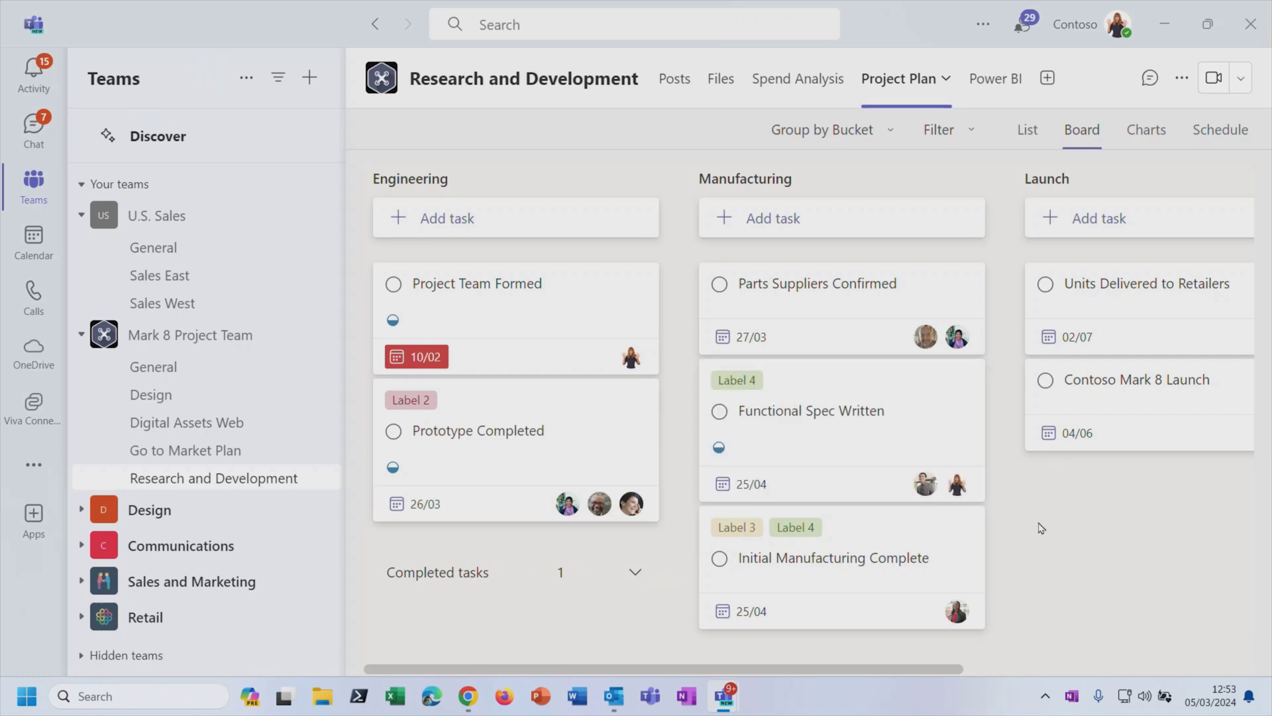
pyautogui.click(994, 81)
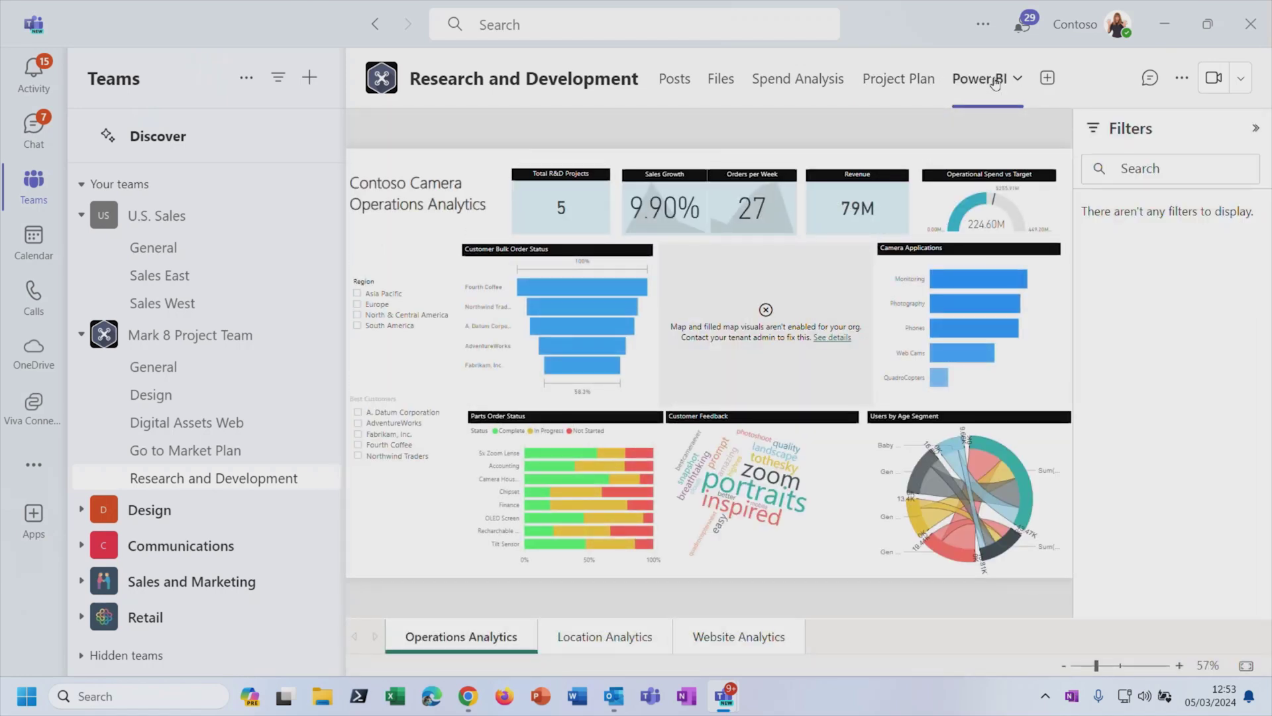
# Step: Browse the Location Analytics and Website Analytics report pages, then go back to the channel Posts
pyautogui.click(627, 639)
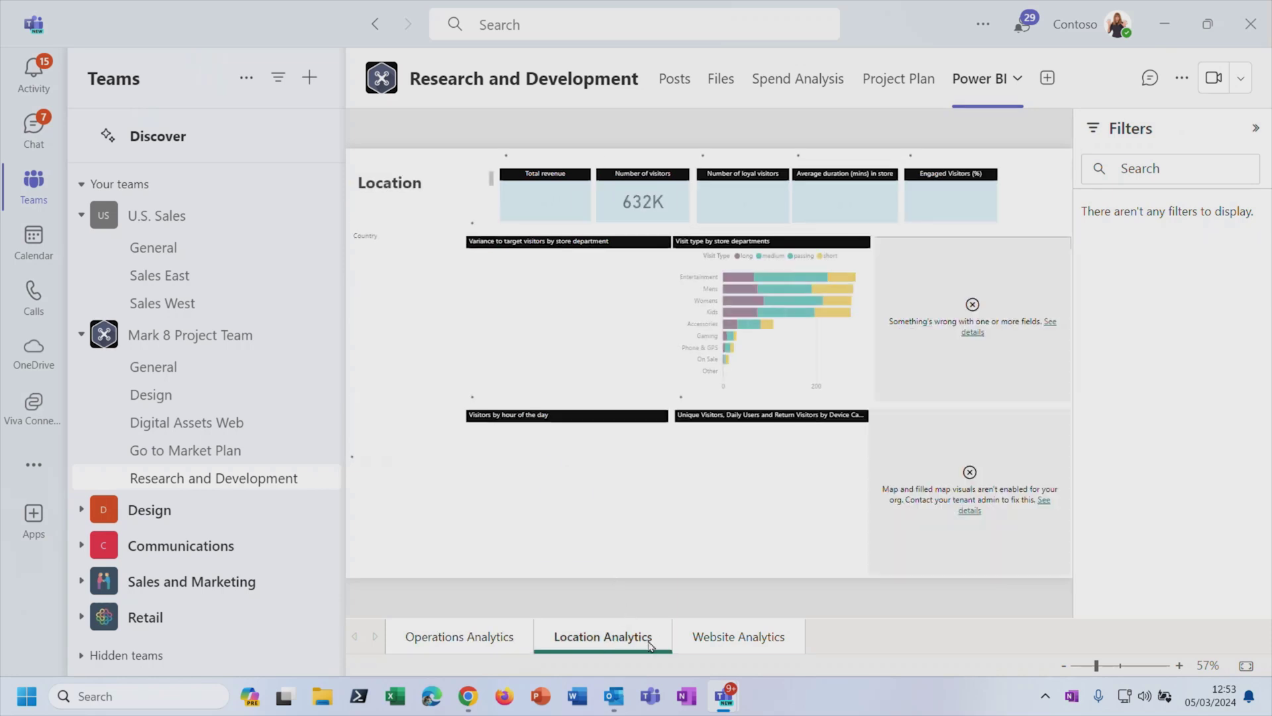
pyautogui.click(736, 641)
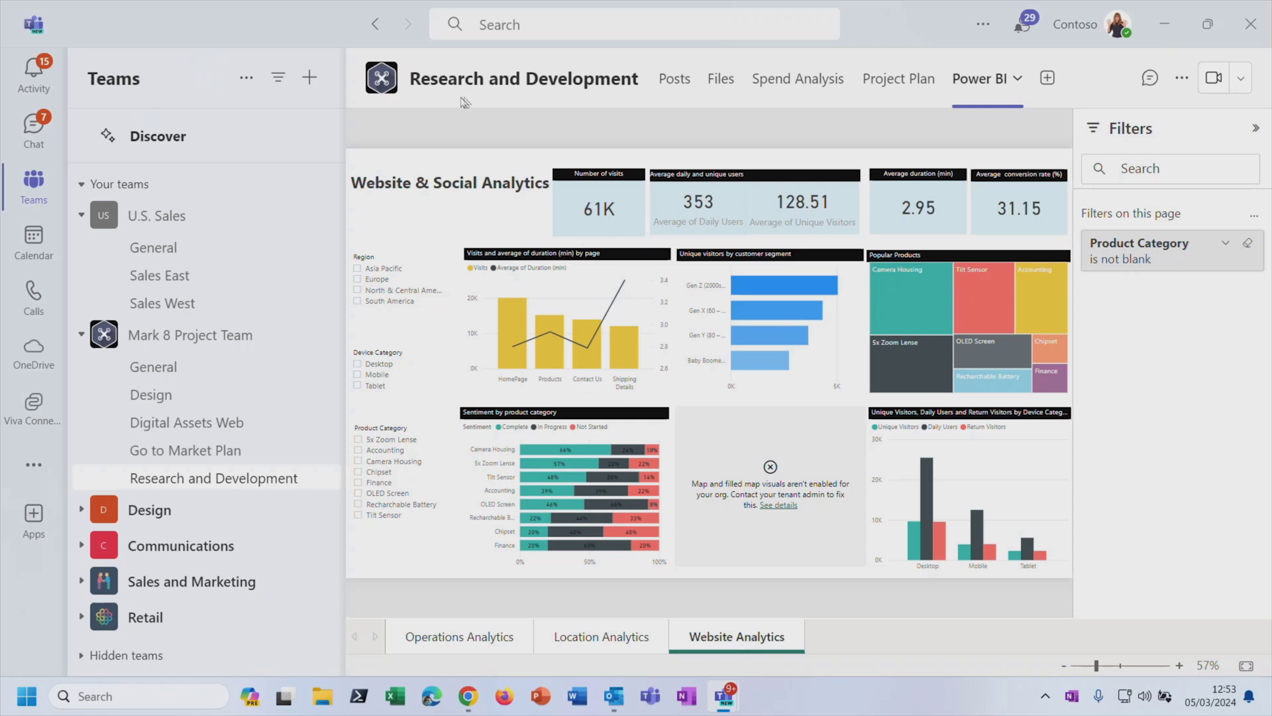
pyautogui.click(673, 80)
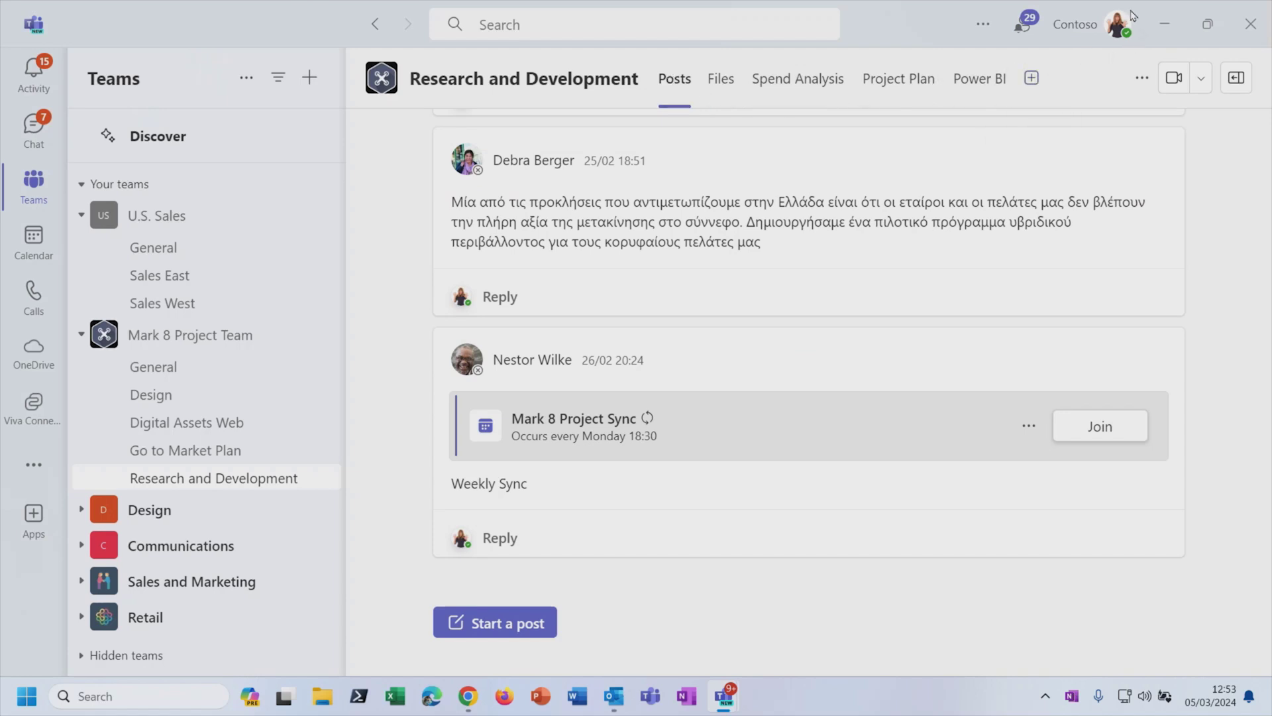
pyautogui.click(1094, 25)
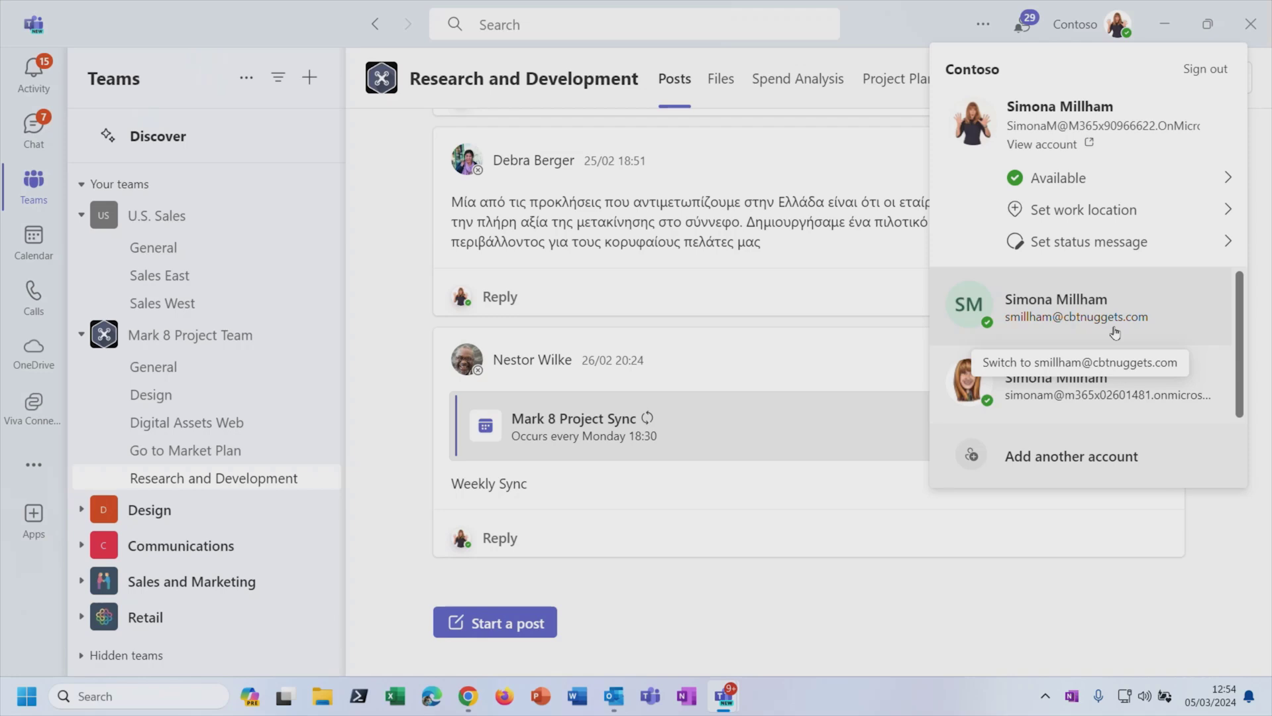
pyautogui.press('Escape')
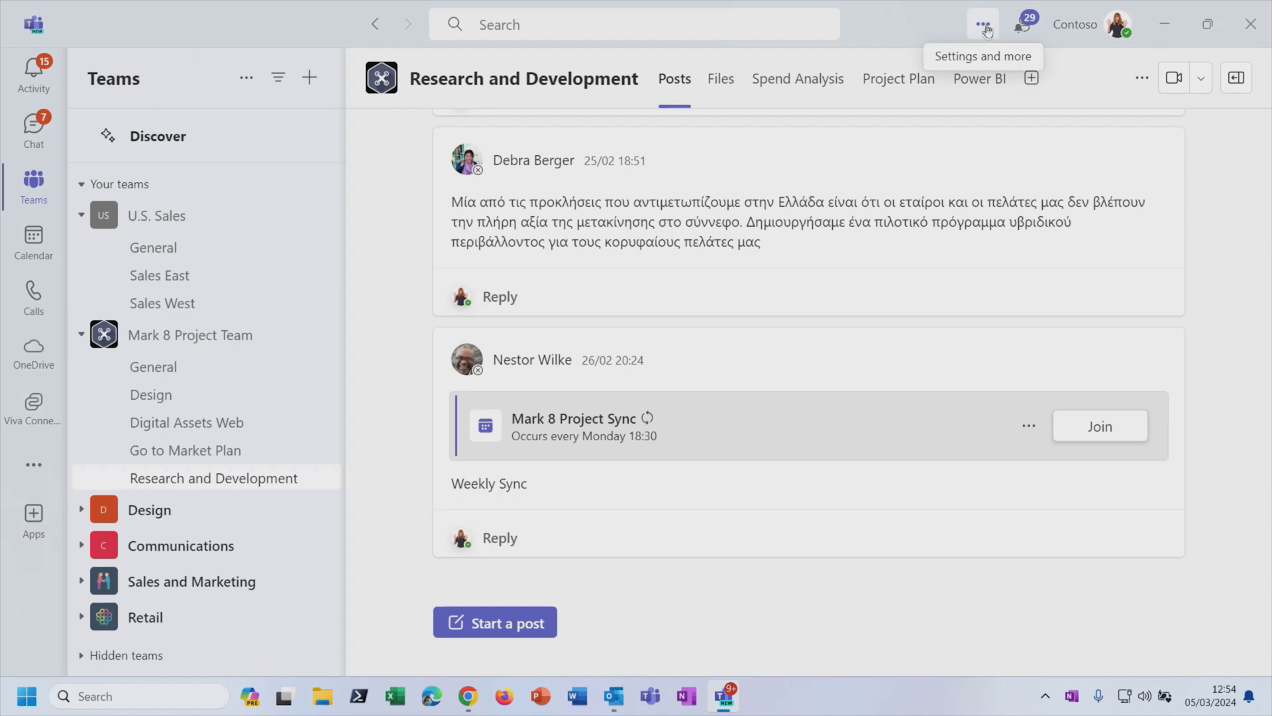
pyautogui.click(985, 27)
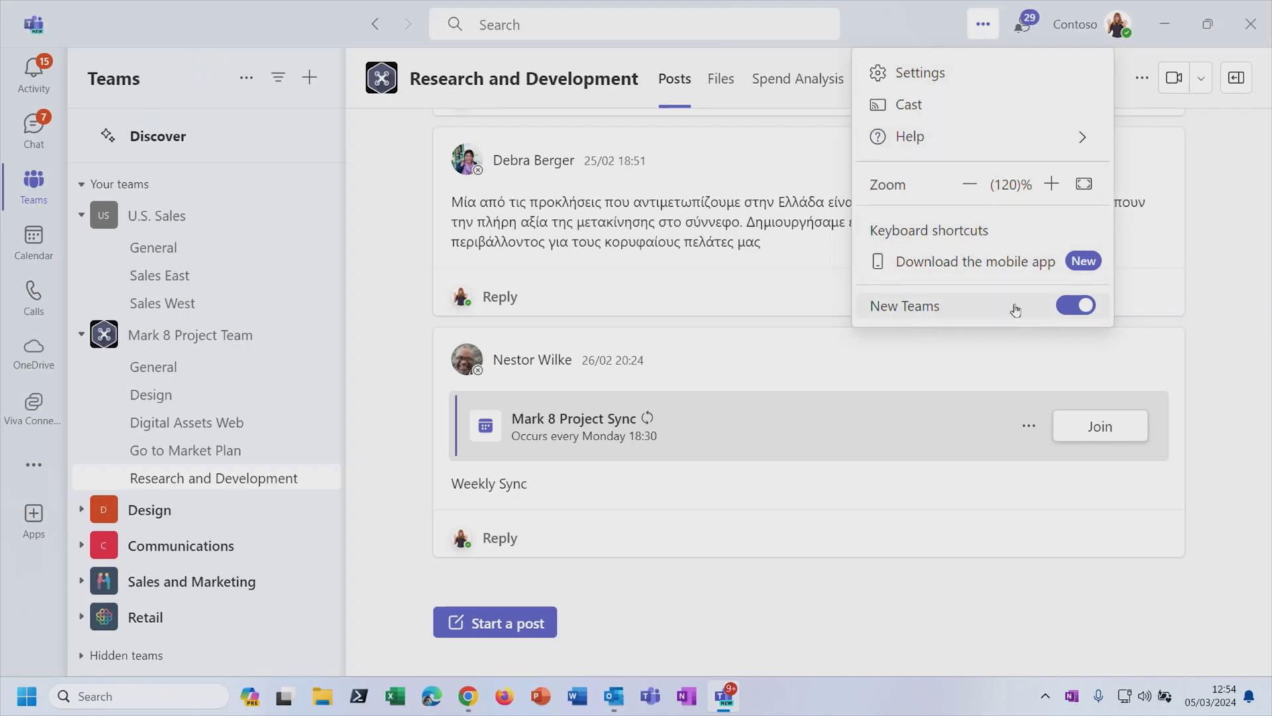
pyautogui.click(1161, 599)
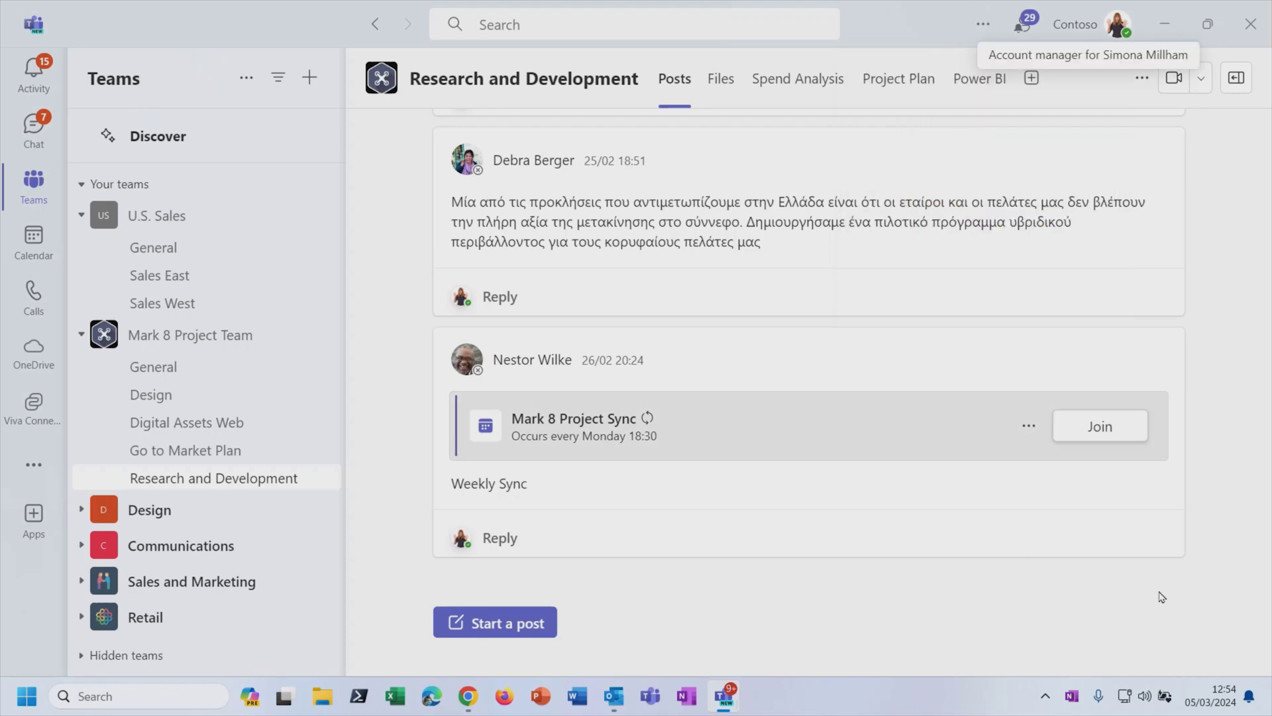